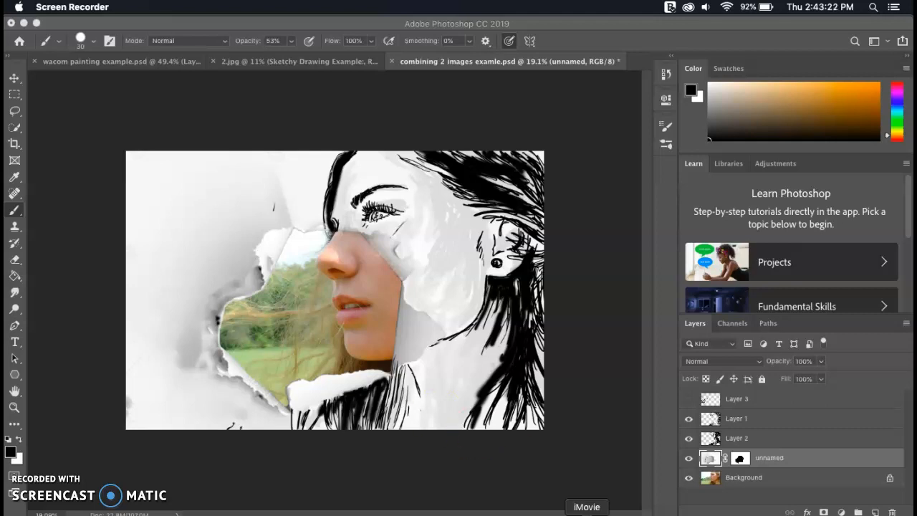
Step: Switch to Chrome and examine the example images combining photos with sketched lines on the DigArtPhoto1 page
{"action": "left_click", "coordinate": [200, 512]}
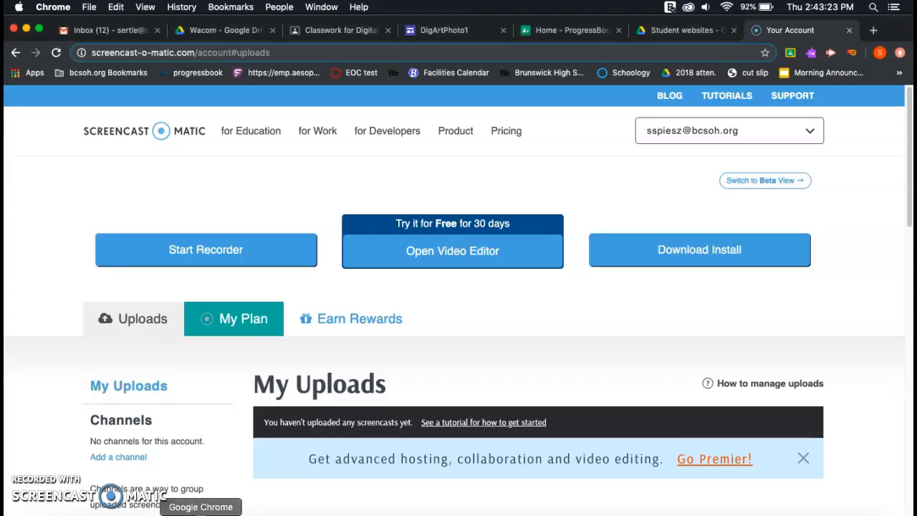
{"action": "left_click", "coordinate": [438, 31]}
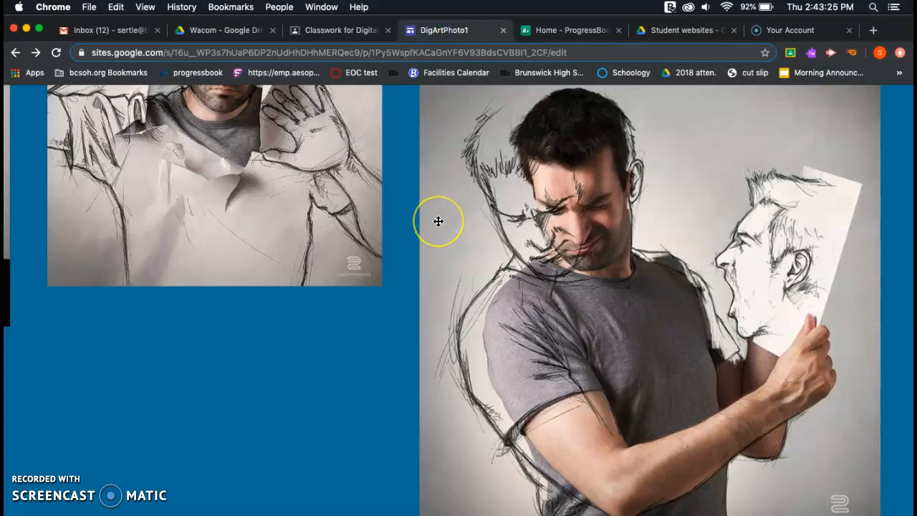
{"action": "scroll", "coordinate": [436, 219], "scroll_direction": "up", "scroll_amount": 5}
{"action": "scroll", "coordinate": [500, 264], "scroll_direction": "up", "scroll_amount": 10}
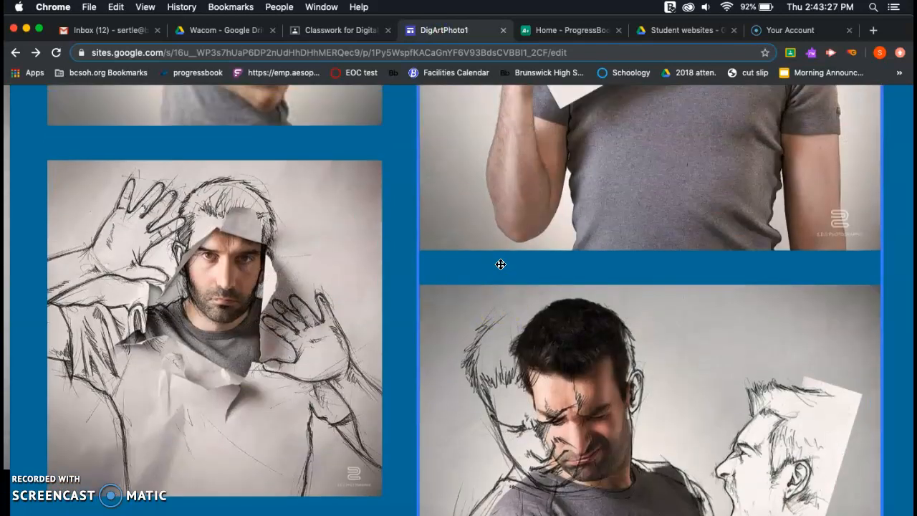
{"action": "scroll", "coordinate": [500, 264], "scroll_direction": "up", "scroll_amount": 2}
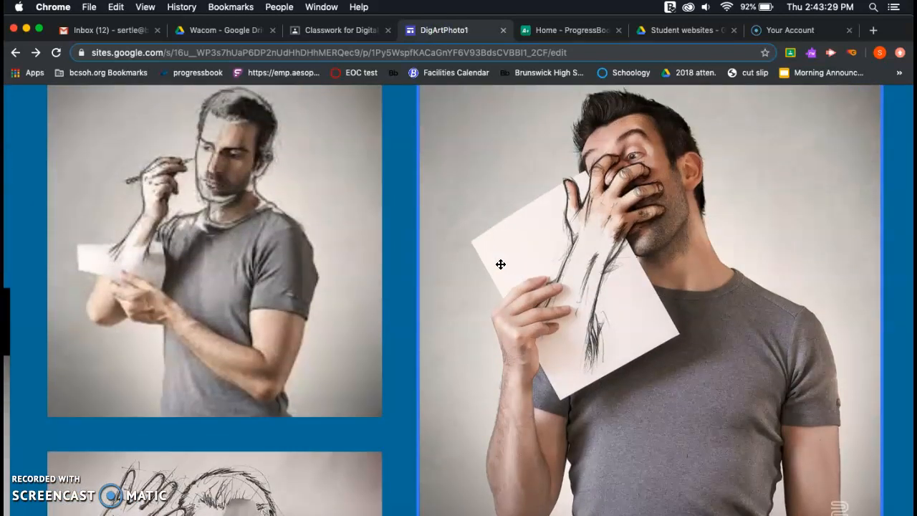
{"action": "left_click", "coordinate": [395, 262]}
{"action": "left_click", "coordinate": [608, 260]}
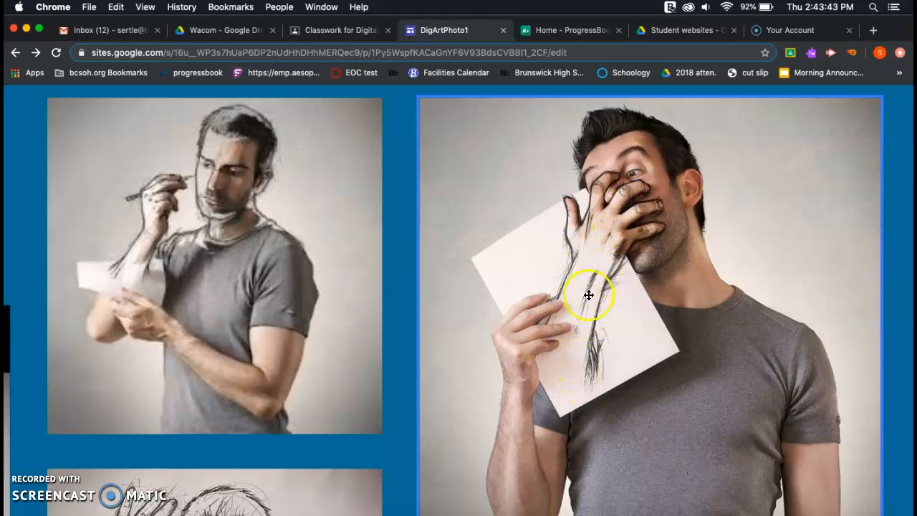
{"action": "scroll", "coordinate": [584, 244], "scroll_direction": "down", "scroll_amount": 7}
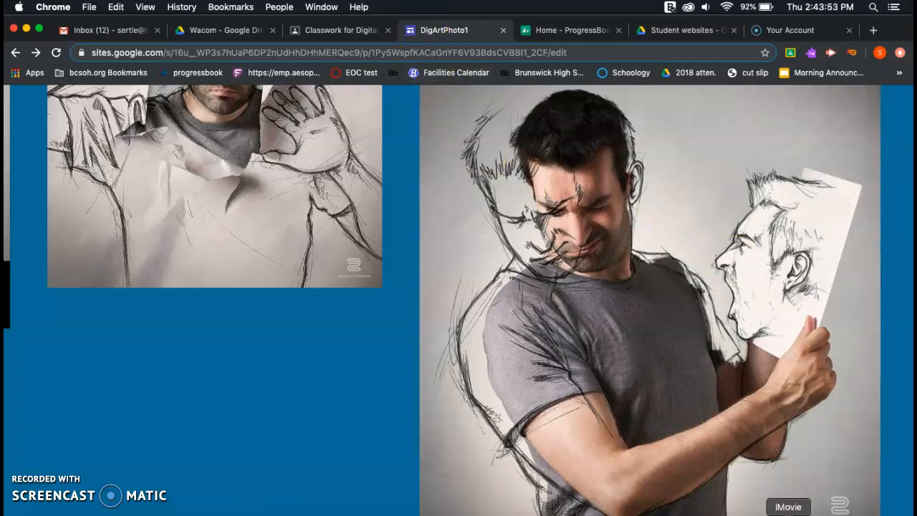
Step: Switch back to Photoshop and hide the unnamed, Layer 2 and Layer 1 layers, leaving only the Background photo displayed
{"action": "left_click", "coordinate": [550, 513]}
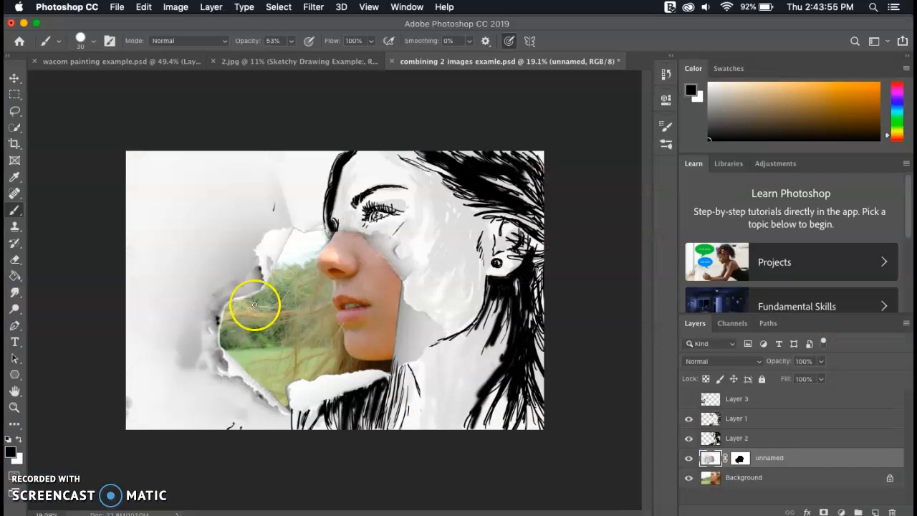
{"action": "left_click", "coordinate": [687, 460]}
{"action": "left_click", "coordinate": [688, 438]}
{"action": "left_click", "coordinate": [689, 418]}
{"action": "left_click", "coordinate": [144, 69]}
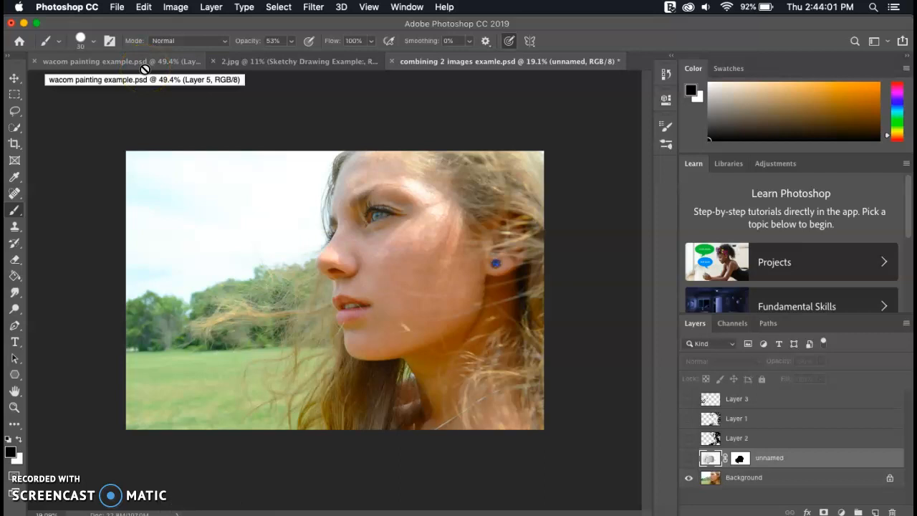
Step: Place the torn-paper image unnamed.jpg from the Desktop into the portrait document
{"action": "left_click", "coordinate": [117, 8]}
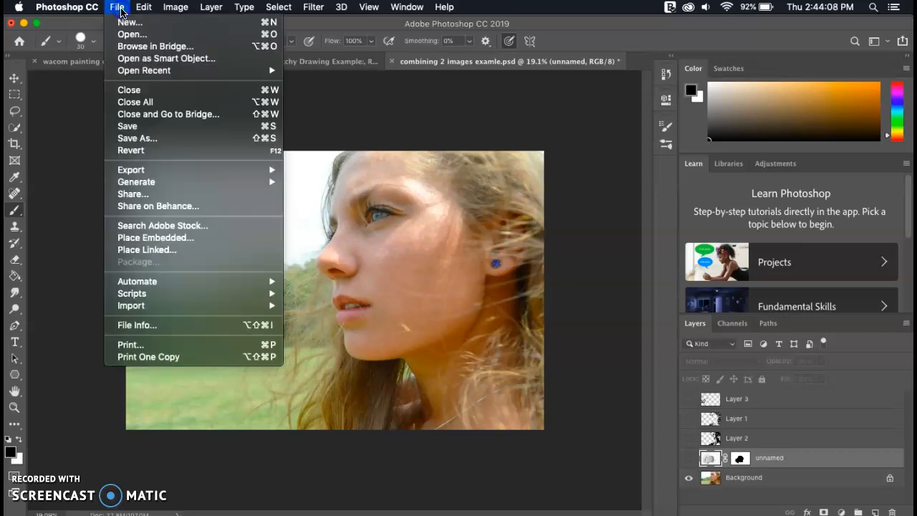
{"action": "left_click", "coordinate": [183, 255]}
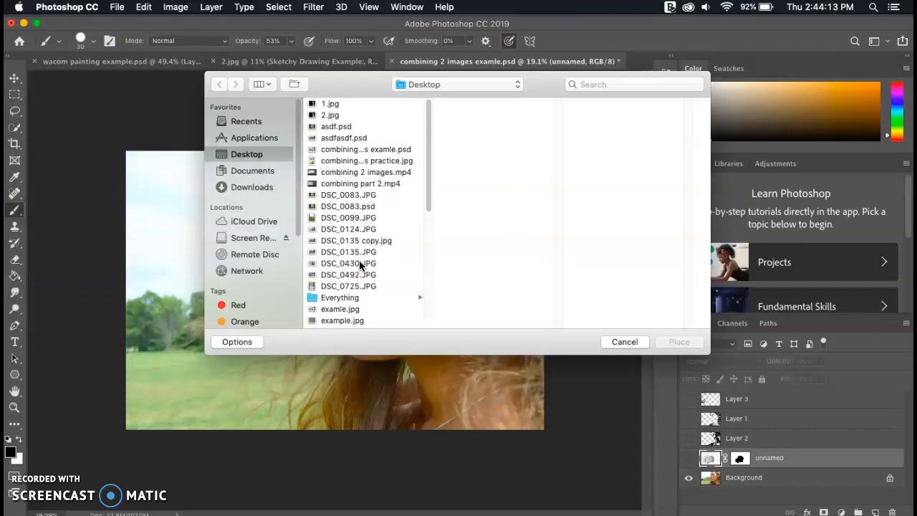
{"action": "scroll", "coordinate": [359, 260], "scroll_direction": "down", "scroll_amount": 10}
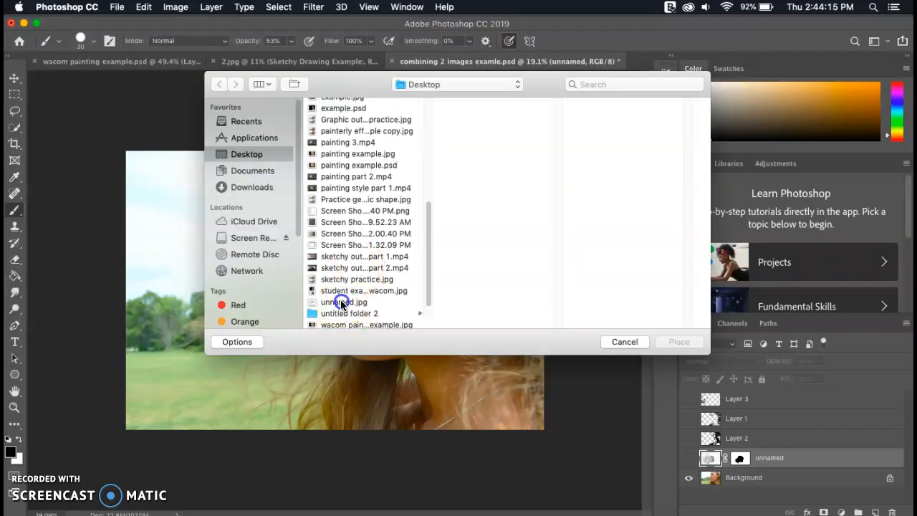
{"action": "left_click", "coordinate": [342, 302]}
{"action": "left_click", "coordinate": [678, 341]}
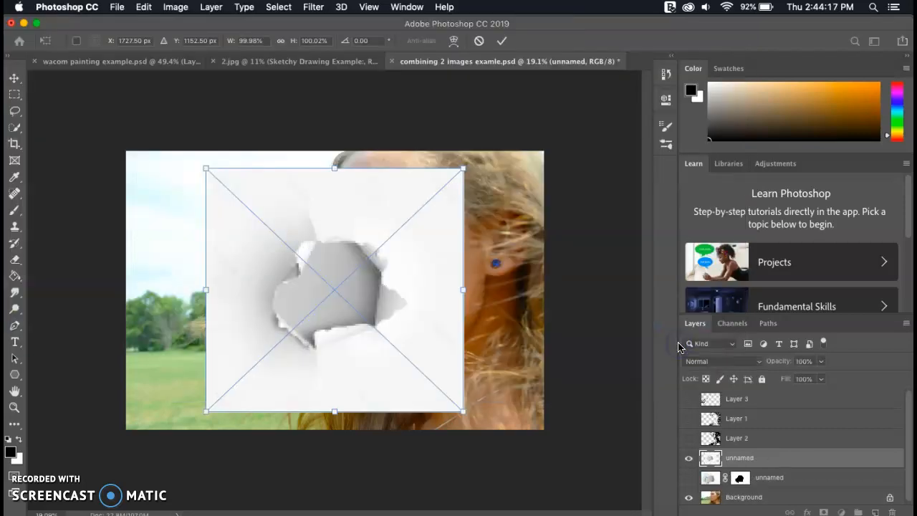
Step: Scale the placed torn-paper image to about 174% so it covers the whole canvas
{"action": "left_click_drag", "start_coordinate": [463, 412], "coordinate": [562, 485]}
{"action": "left_click_drag", "start_coordinate": [206, 169], "coordinate": [103, 72]}
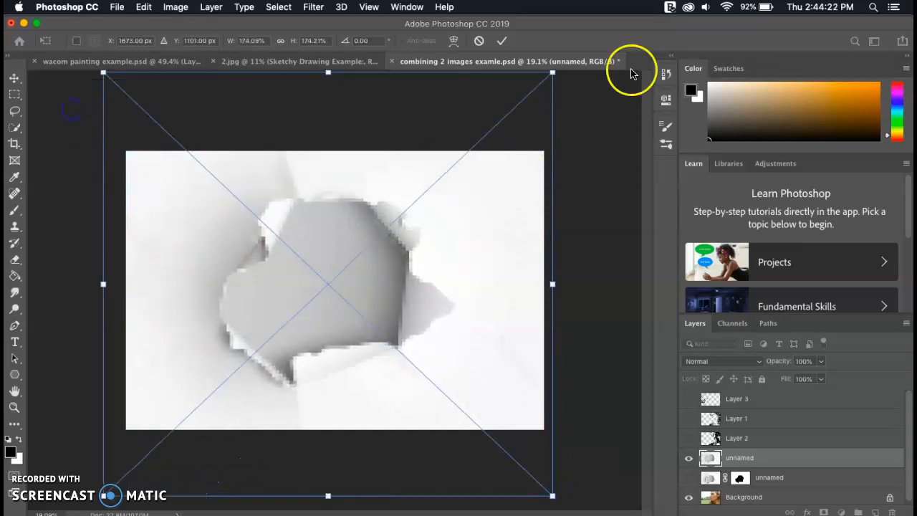
{"action": "left_click", "coordinate": [502, 44]}
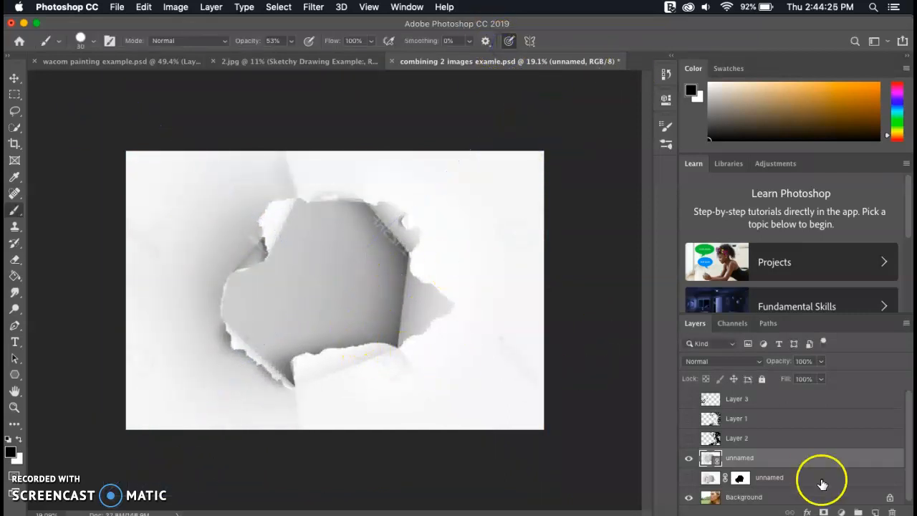
Step: Lower the paper layer's opacity to 58% and move it down so the hole frames the nose and mouth
{"action": "left_click", "coordinate": [819, 365]}
{"action": "left_click_drag", "start_coordinate": [802, 378], "coordinate": [796, 376]}
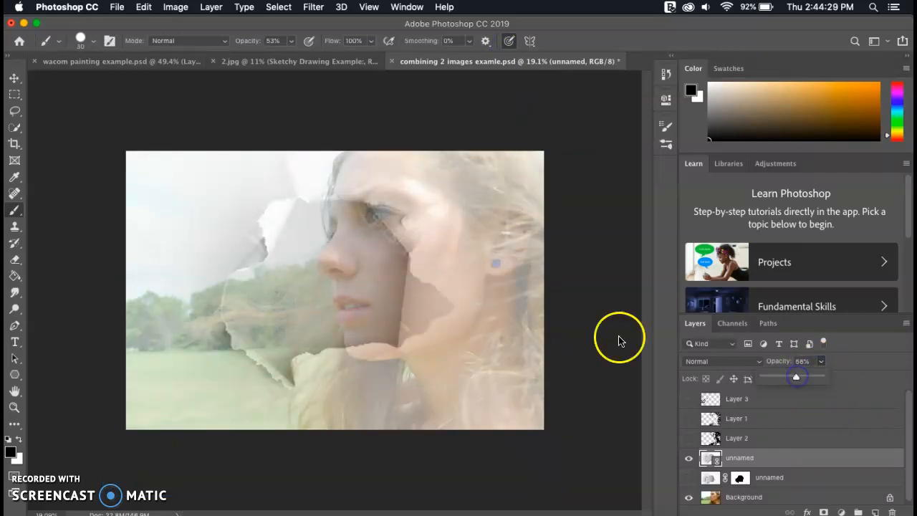
{"action": "left_click", "coordinate": [12, 80]}
{"action": "mouse_move", "coordinate": [368, 287]}
{"action": "left_mouse_down"}
{"action": "mouse_move", "coordinate": [421, 268]}
{"action": "mouse_move", "coordinate": [402, 236]}
{"action": "mouse_move", "coordinate": [374, 302]}
{"action": "mouse_move", "coordinate": [350, 299]}
{"action": "mouse_move", "coordinate": [363, 324]}
{"action": "mouse_move", "coordinate": [360, 310]}
{"action": "left_mouse_up"}
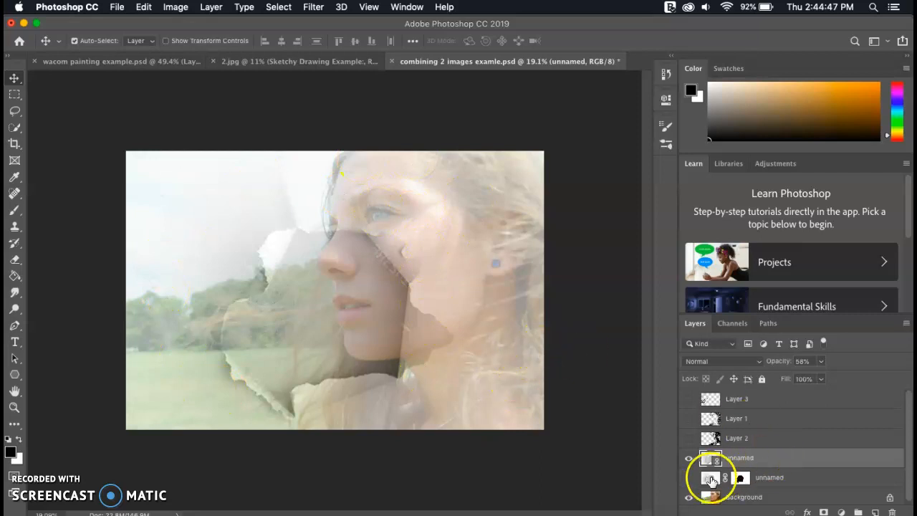
Step: Restore the new paper layer's opacity to 100% and add a layer mask to it
{"action": "left_click", "coordinate": [689, 477]}
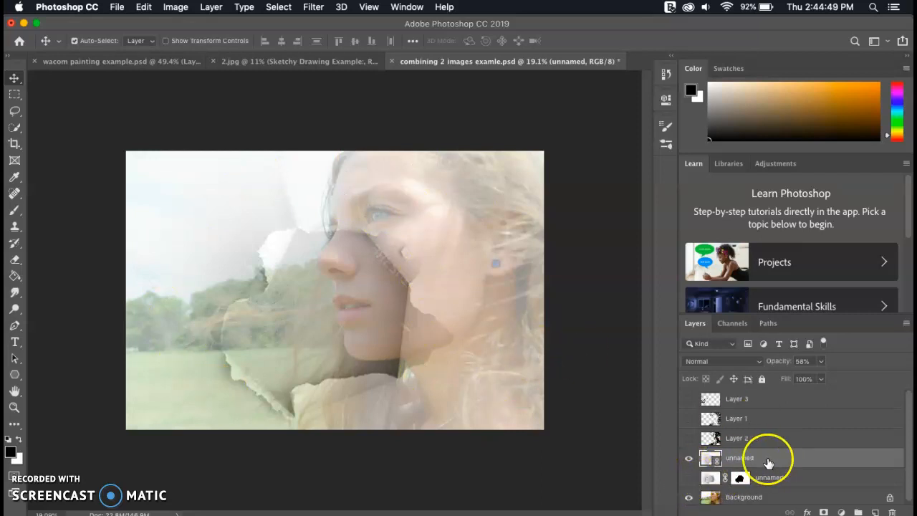
{"action": "left_click", "coordinate": [821, 361]}
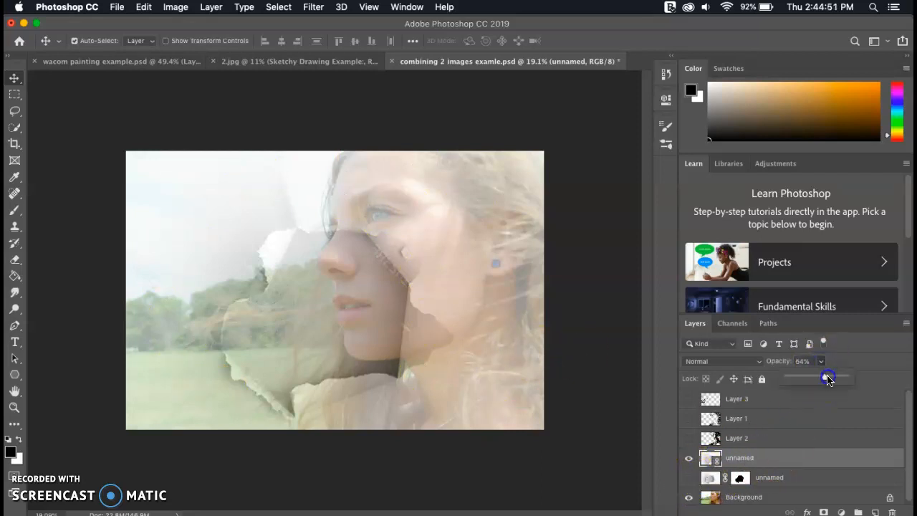
{"action": "left_click_drag", "start_coordinate": [827, 378], "coordinate": [845, 377]}
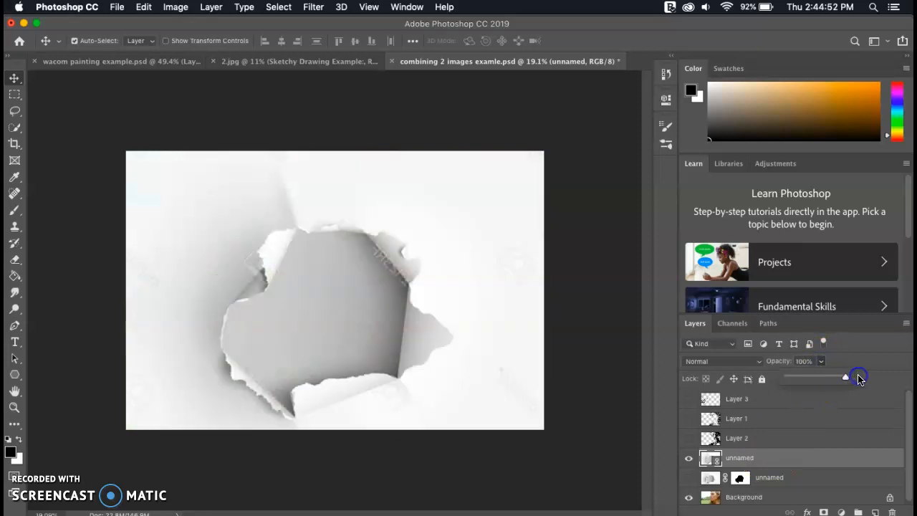
{"action": "left_click", "coordinate": [824, 513]}
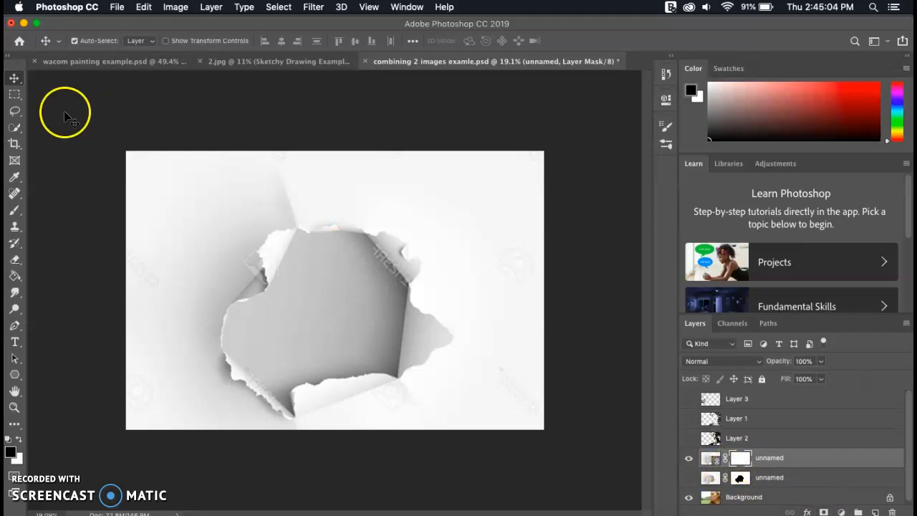
Step: Paint black on the mask with a size 200 brush, raising its opacity to 100%, to reveal the nose and mouth inside the hole
{"action": "left_click", "coordinate": [15, 212]}
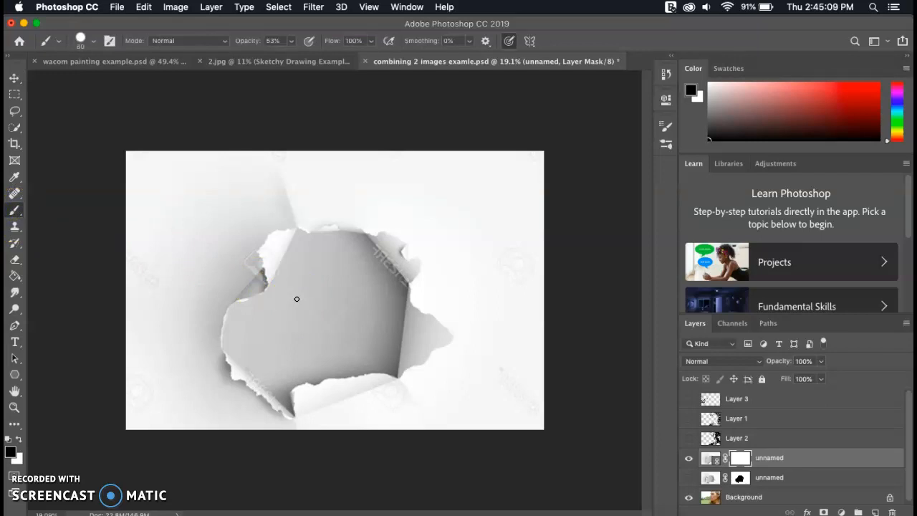
{"action": "mouse_move", "coordinate": [296, 299]}
{"action": "left_mouse_down"}
{"action": "mouse_move", "coordinate": [320, 280]}
{"action": "mouse_move", "coordinate": [341, 311]}
{"action": "mouse_move", "coordinate": [311, 295]}
{"action": "mouse_move", "coordinate": [328, 323]}
{"action": "mouse_move", "coordinate": [331, 295]}
{"action": "mouse_move", "coordinate": [322, 326]}
{"action": "mouse_move", "coordinate": [343, 306]}
{"action": "left_mouse_up"}
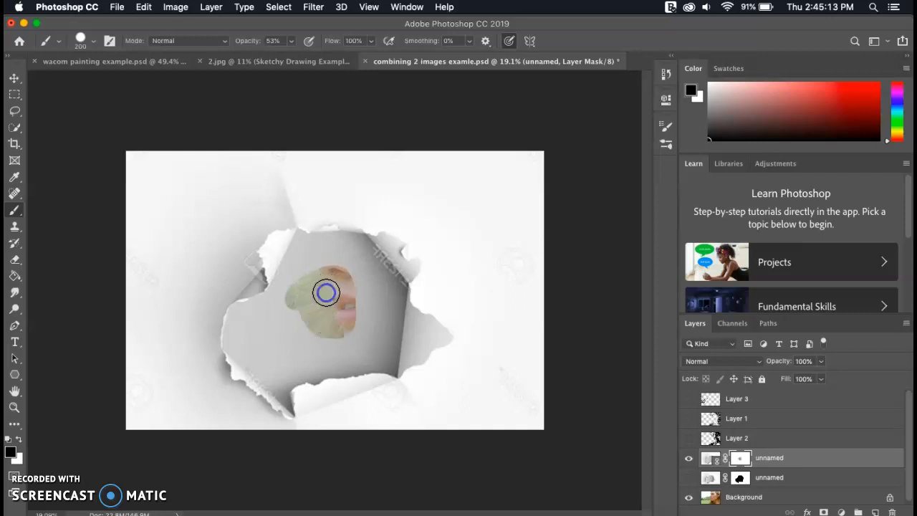
{"action": "left_click", "coordinate": [291, 41]}
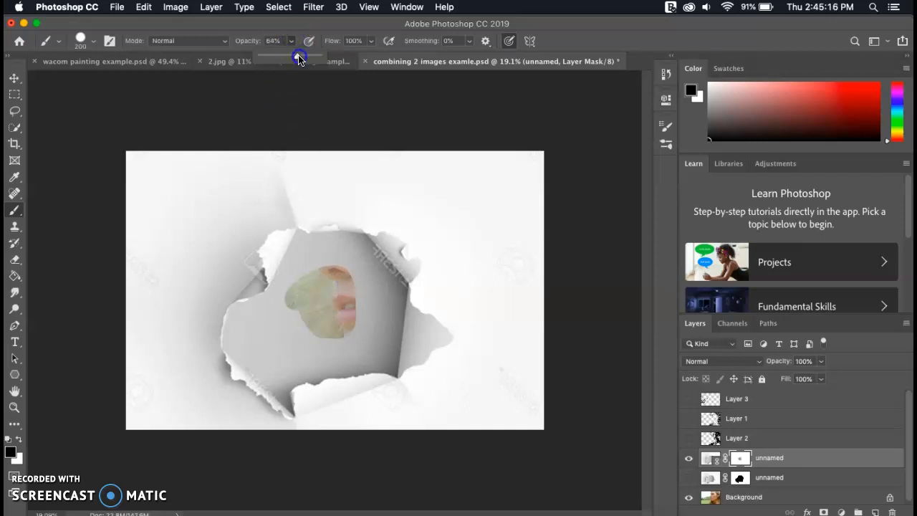
{"action": "left_click_drag", "start_coordinate": [324, 56], "coordinate": [325, 57]}
{"action": "mouse_move", "coordinate": [337, 272]}
{"action": "left_mouse_down"}
{"action": "mouse_move", "coordinate": [340, 301]}
{"action": "mouse_move", "coordinate": [325, 313]}
{"action": "mouse_move", "coordinate": [328, 288]}
{"action": "mouse_move", "coordinate": [341, 308]}
{"action": "mouse_move", "coordinate": [326, 278]}
{"action": "mouse_move", "coordinate": [342, 268]}
{"action": "mouse_move", "coordinate": [305, 255]}
{"action": "mouse_move", "coordinate": [345, 245]}
{"action": "mouse_move", "coordinate": [360, 256]}
{"action": "mouse_move", "coordinate": [374, 281]}
{"action": "mouse_move", "coordinate": [369, 322]}
{"action": "mouse_move", "coordinate": [327, 305]}
{"action": "mouse_move", "coordinate": [321, 267]}
{"action": "mouse_move", "coordinate": [298, 250]}
{"action": "mouse_move", "coordinate": [277, 295]}
{"action": "mouse_move", "coordinate": [257, 310]}
{"action": "mouse_move", "coordinate": [280, 302]}
{"action": "mouse_move", "coordinate": [287, 315]}
{"action": "mouse_move", "coordinate": [313, 274]}
{"action": "left_mouse_up"}
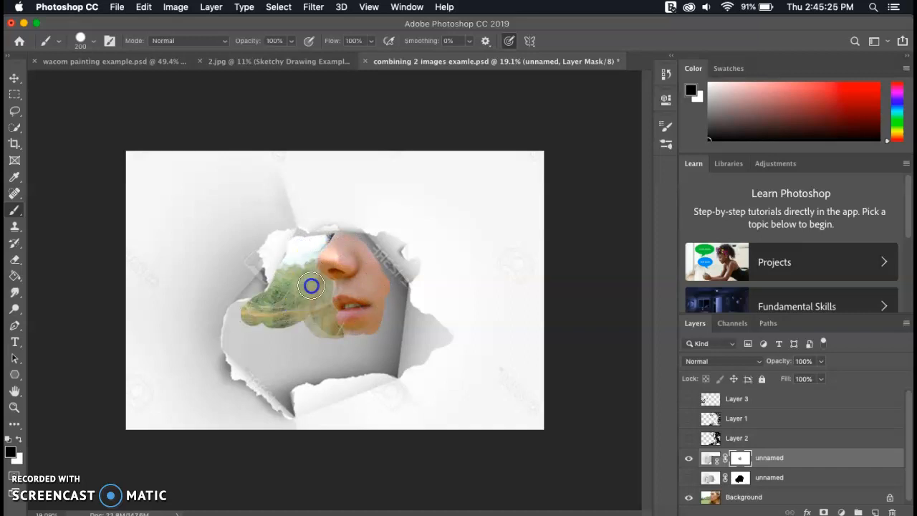
{"action": "left_click", "coordinate": [36, 494]}
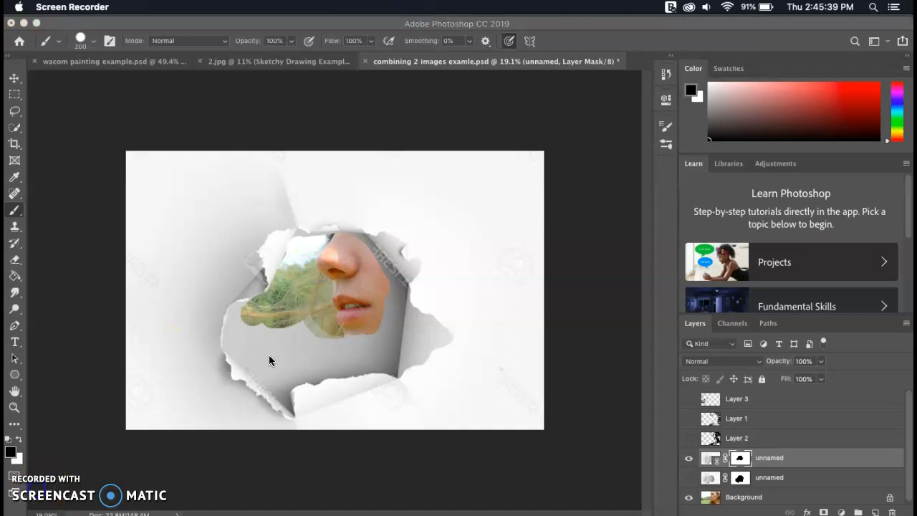
Step: Reveal more of the photo toward the hole's left edge with black on the mask, restoring overpainted paper with white
{"action": "left_click", "coordinate": [291, 327]}
{"action": "mouse_move", "coordinate": [327, 335]}
{"action": "left_mouse_down"}
{"action": "mouse_move", "coordinate": [306, 323]}
{"action": "mouse_move", "coordinate": [305, 278]}
{"action": "mouse_move", "coordinate": [258, 180]}
{"action": "mouse_move", "coordinate": [282, 272]}
{"action": "mouse_move", "coordinate": [272, 262]}
{"action": "mouse_move", "coordinate": [259, 271]}
{"action": "mouse_move", "coordinate": [265, 297]}
{"action": "left_mouse_up"}
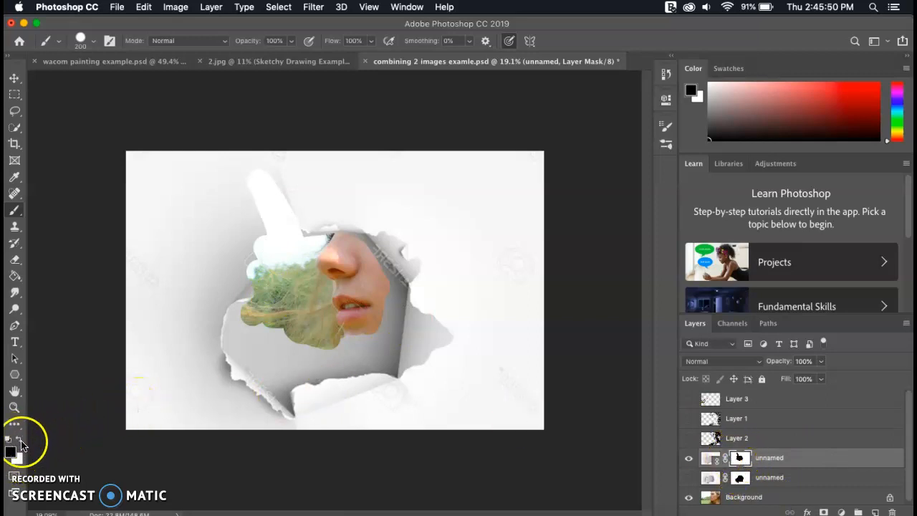
{"action": "mouse_move", "coordinate": [259, 178]}
{"action": "left_mouse_down"}
{"action": "mouse_move", "coordinate": [249, 202]}
{"action": "mouse_move", "coordinate": [245, 192]}
{"action": "mouse_move", "coordinate": [298, 222]}
{"action": "mouse_move", "coordinate": [276, 215]}
{"action": "mouse_move", "coordinate": [284, 219]}
{"action": "mouse_move", "coordinate": [264, 235]}
{"action": "mouse_move", "coordinate": [231, 301]}
{"action": "mouse_move", "coordinate": [256, 262]}
{"action": "mouse_move", "coordinate": [252, 272]}
{"action": "left_mouse_up"}
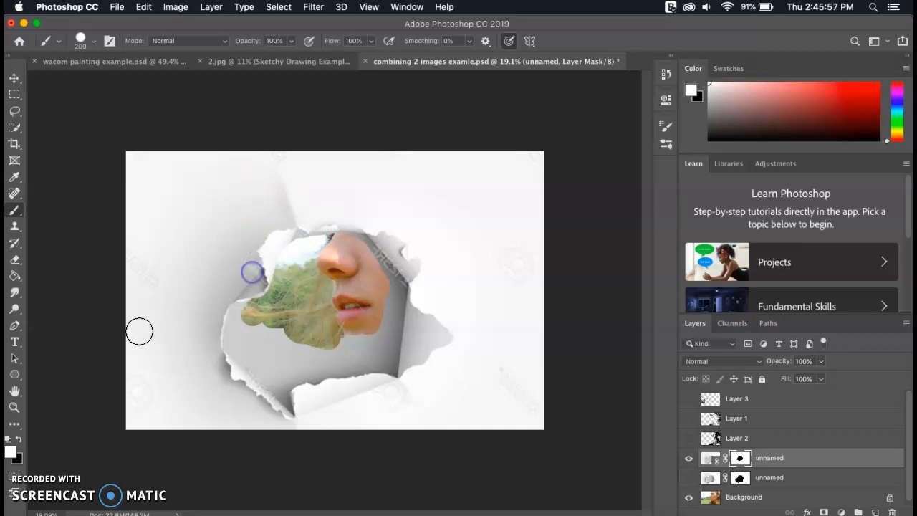
{"action": "left_click", "coordinate": [19, 440]}
{"action": "mouse_move", "coordinate": [273, 318]}
{"action": "left_mouse_down"}
{"action": "mouse_move", "coordinate": [237, 318]}
{"action": "mouse_move", "coordinate": [236, 334]}
{"action": "mouse_move", "coordinate": [235, 323]}
{"action": "left_mouse_up"}
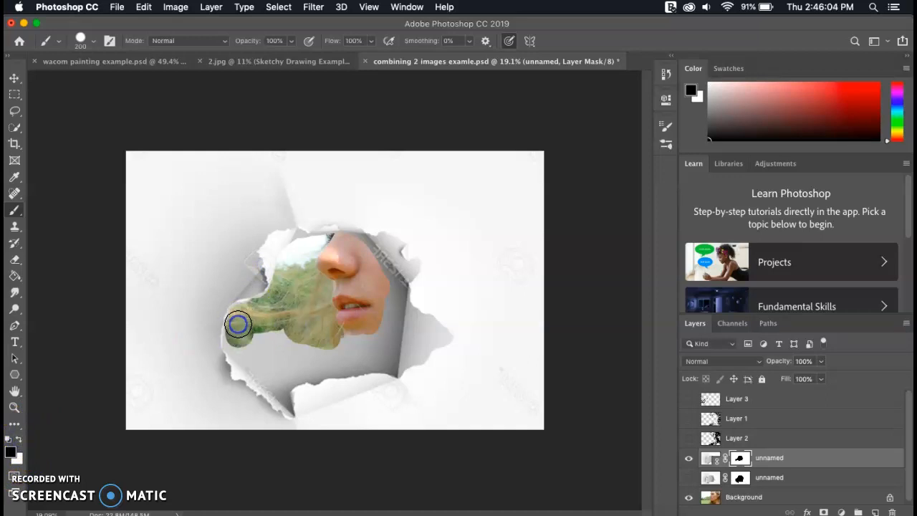
Step: Hide the newly masked paper layer and show the older, fully masked unnamed layer below it
{"action": "left_click", "coordinate": [688, 457]}
{"action": "left_click", "coordinate": [689, 477]}
{"action": "left_click", "coordinate": [688, 477]}
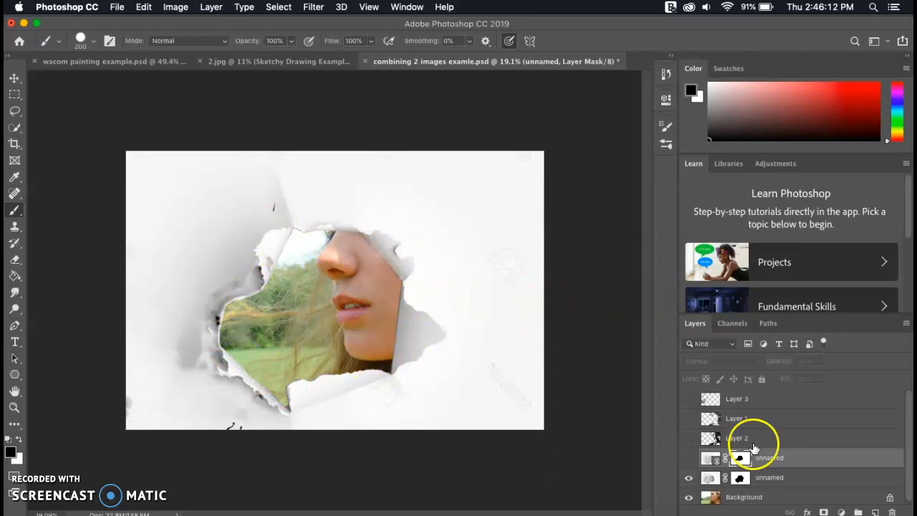
Step: Set the opacity of the older masked paper layer to 47%
{"action": "left_click", "coordinate": [711, 478]}
{"action": "left_click", "coordinate": [823, 361]}
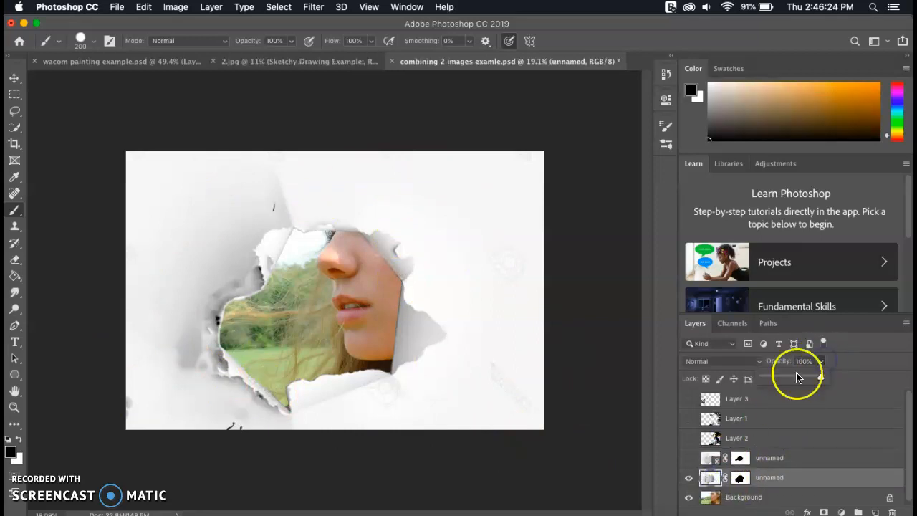
{"action": "left_click", "coordinate": [795, 376]}
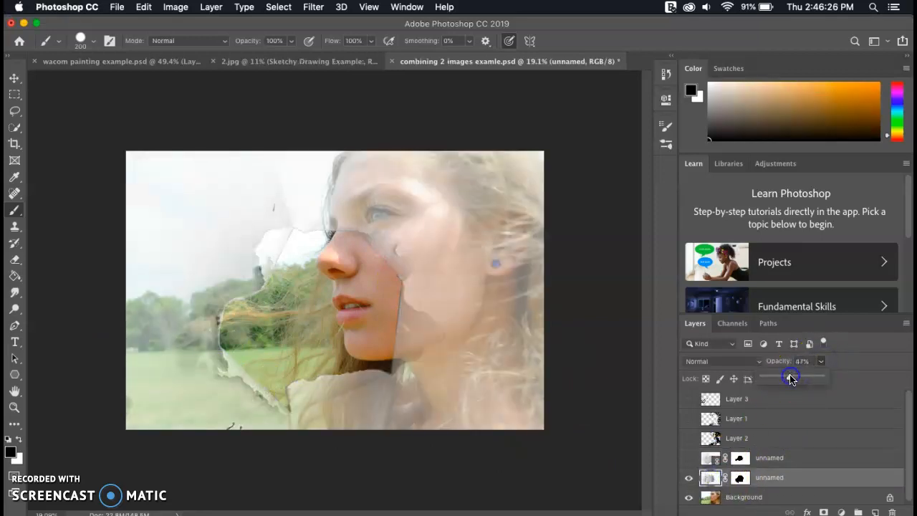
Step: Add a new empty layer directly above the semi-transparent paper layer
{"action": "scroll", "coordinate": [403, 323], "scroll_direction": "up", "scroll_amount": 3}
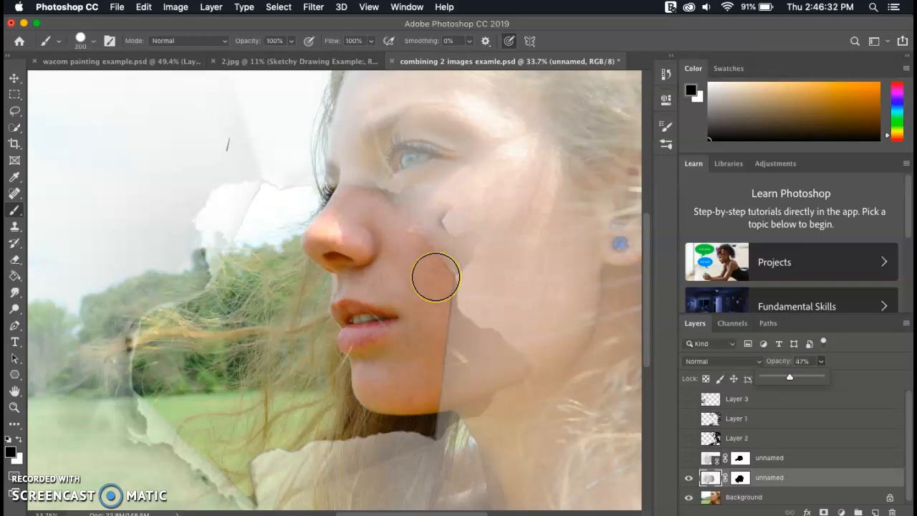
{"action": "scroll", "coordinate": [435, 276], "scroll_direction": "down", "scroll_amount": 2}
{"action": "left_click", "coordinate": [460, 270]}
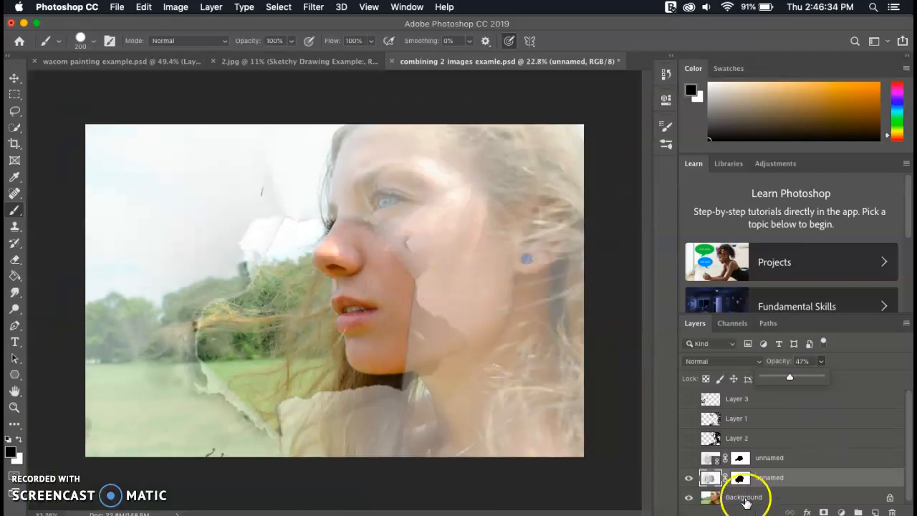
{"action": "left_click", "coordinate": [861, 333]}
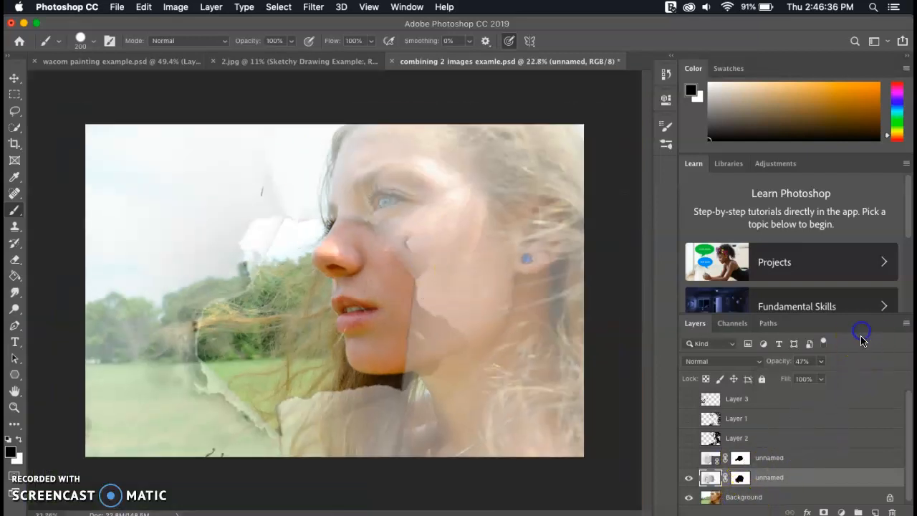
{"action": "left_click", "coordinate": [875, 512]}
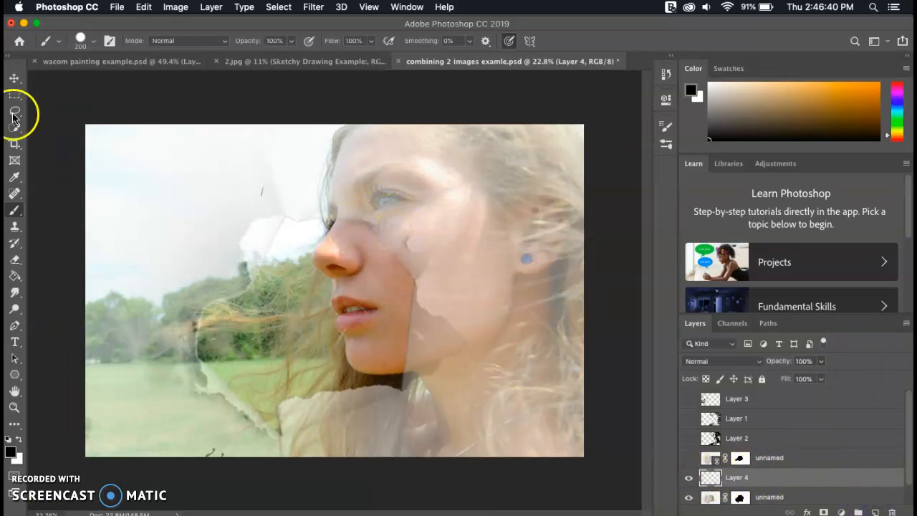
Step: Sketch the far eye's lashes, the hair edge along the forehead and the near eye's lower lid in black with a 25 px brush
{"action": "left_click", "coordinate": [95, 40]}
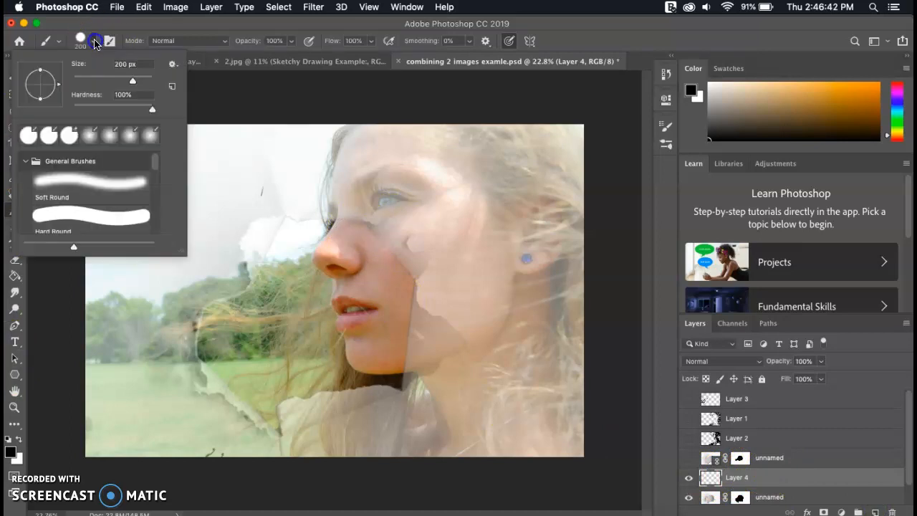
{"action": "left_click_drag", "start_coordinate": [93, 81], "coordinate": [82, 80]}
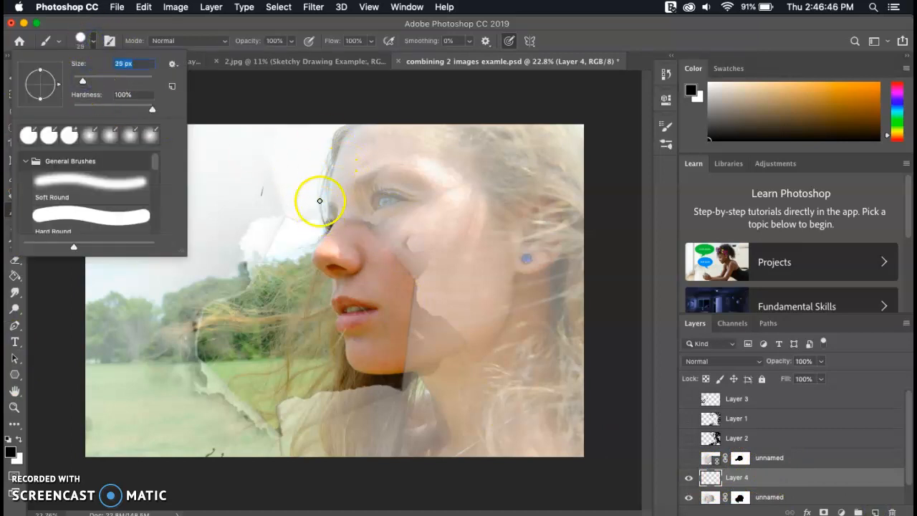
{"action": "left_click", "coordinate": [317, 231]}
{"action": "scroll", "coordinate": [320, 235], "scroll_direction": "up", "scroll_amount": 5, "text": "alt"}
{"action": "scroll", "coordinate": [321, 239], "scroll_direction": "up", "scroll_amount": 5}
{"action": "scroll", "coordinate": [321, 239], "scroll_direction": "right", "scroll_amount": 3}
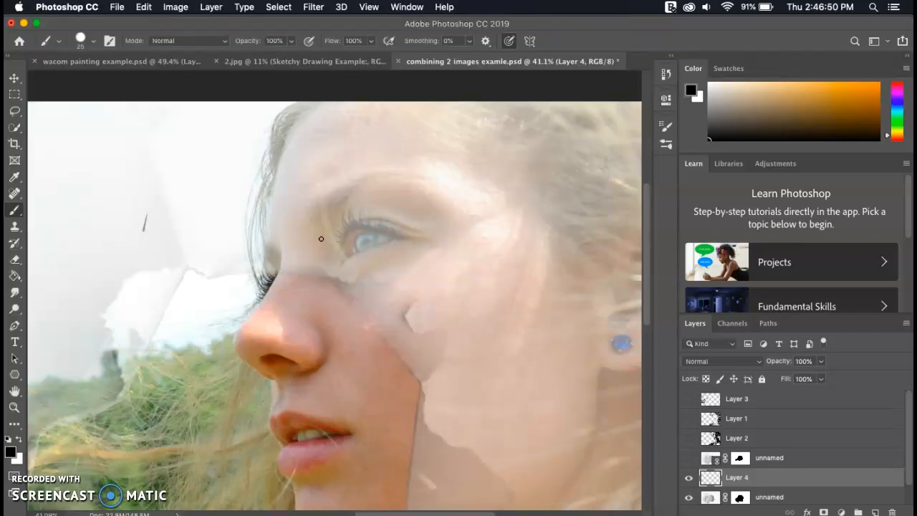
{"action": "mouse_move", "coordinate": [281, 244]}
{"action": "left_mouse_down"}
{"action": "mouse_move", "coordinate": [314, 273]}
{"action": "mouse_move", "coordinate": [274, 264]}
{"action": "left_mouse_up"}
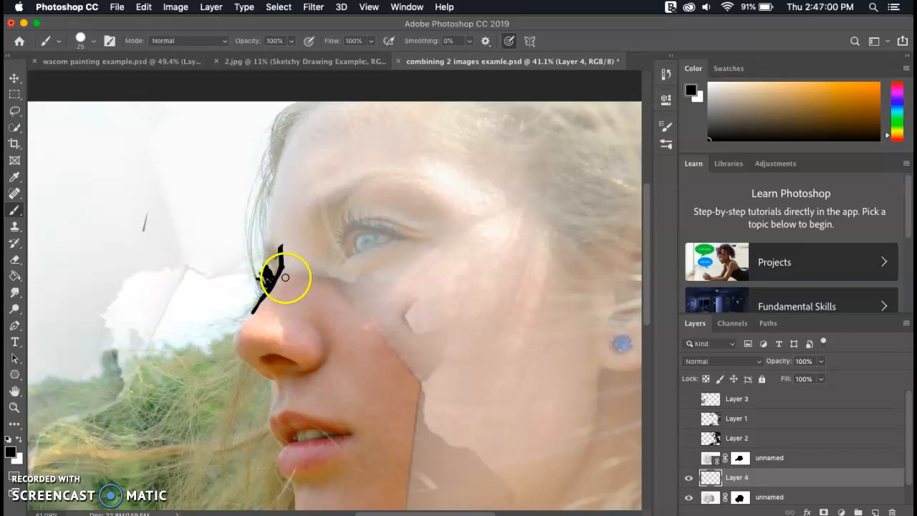
{"action": "left_click_drag", "start_coordinate": [263, 281], "coordinate": [268, 227]}
{"action": "left_click_drag", "start_coordinate": [263, 279], "coordinate": [272, 178]}
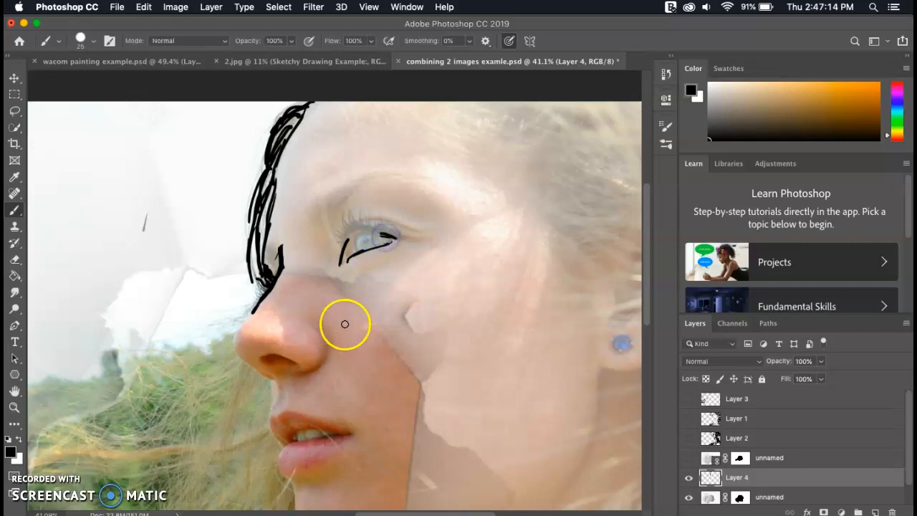
Step: Hide the semi-transparent paper layer and sketch black upper lashes on the near eye
{"action": "left_click", "coordinate": [688, 496]}
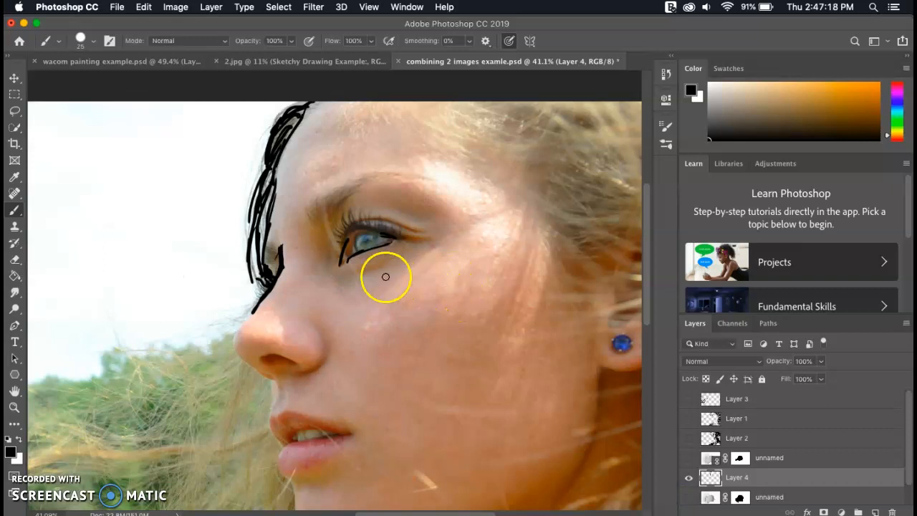
{"action": "left_click", "coordinate": [327, 232]}
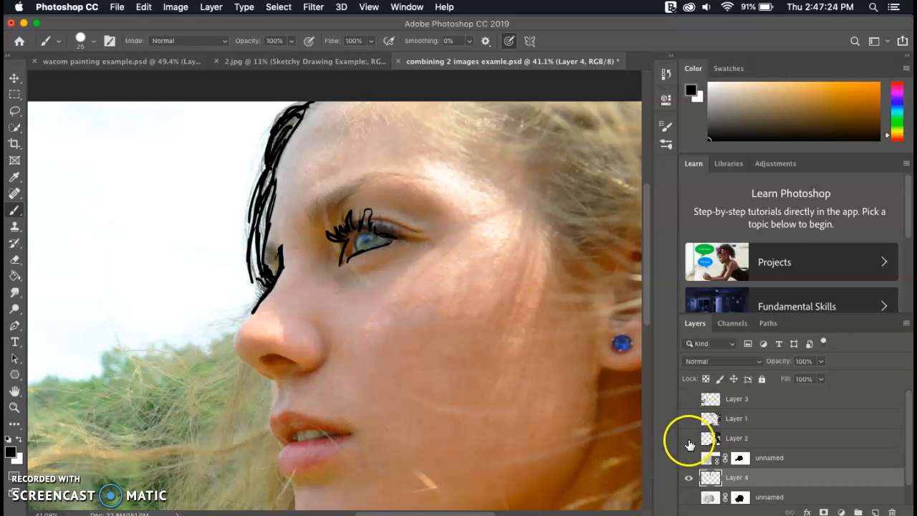
Step: Show the finished hair and face sketch on Layer 1 and turn the semi-transparent paper layer back on
{"action": "left_click", "coordinate": [688, 418]}
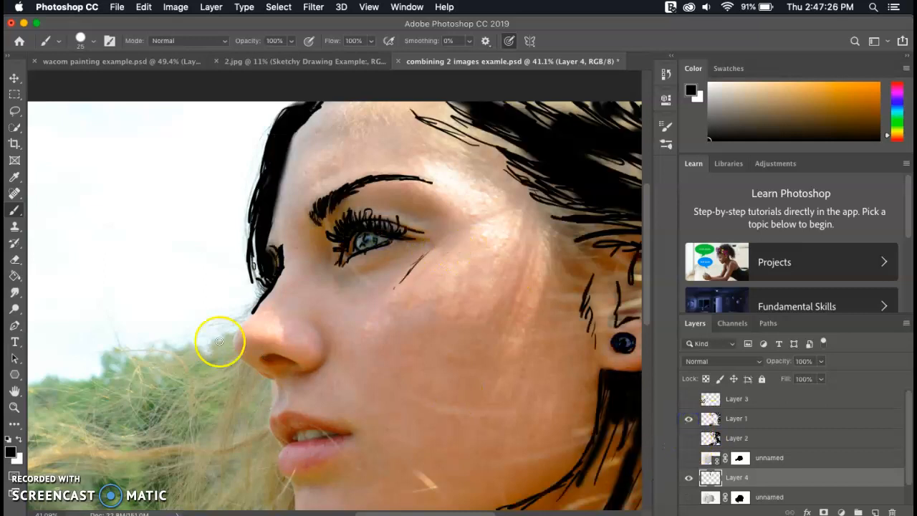
{"action": "scroll", "coordinate": [116, 400], "scroll_direction": "down", "scroll_amount": 2}
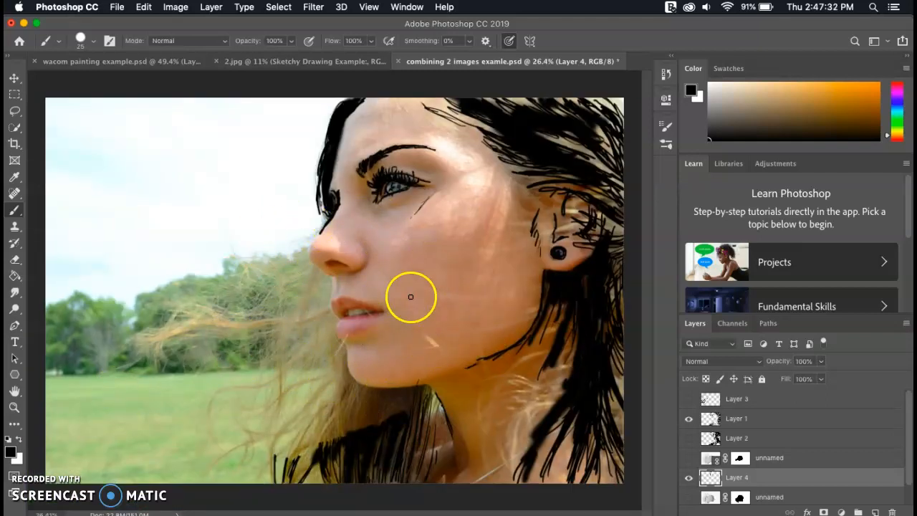
{"action": "left_click", "coordinate": [690, 497]}
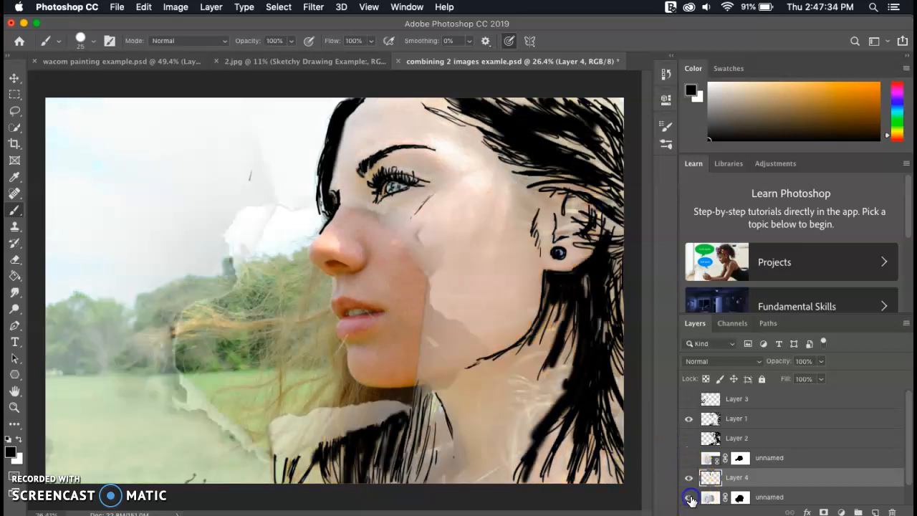
{"action": "left_click", "coordinate": [690, 497]}
{"action": "left_click", "coordinate": [689, 497]}
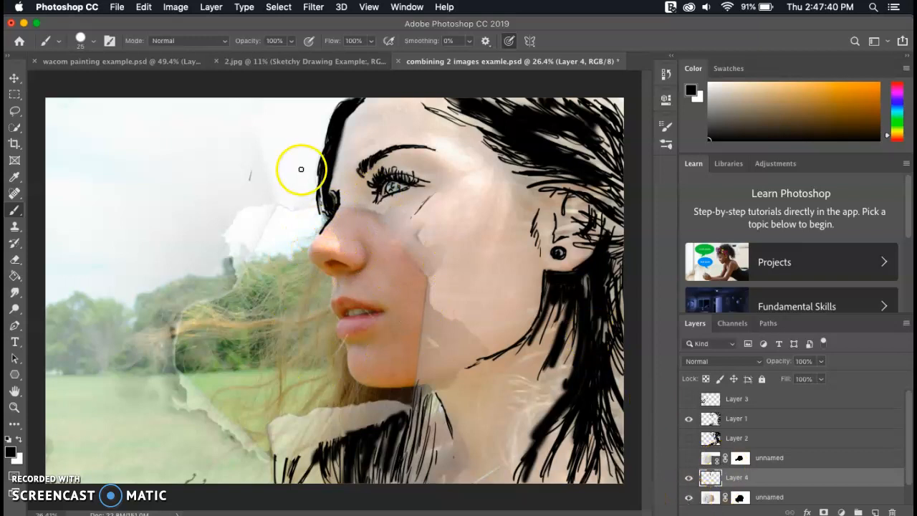
Step: Erase the Layer 4 sketch lines that run onto the exposed photo at the bridge of the nose, using a 70 px eraser
{"action": "key", "text": "super+plus"}
{"action": "key", "text": "super+plus"}
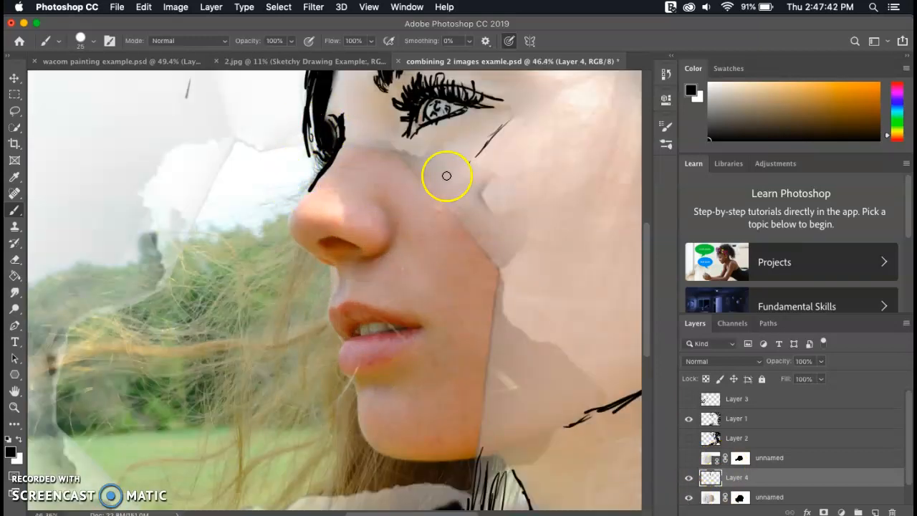
{"action": "left_click", "coordinate": [688, 476]}
{"action": "left_click", "coordinate": [688, 477]}
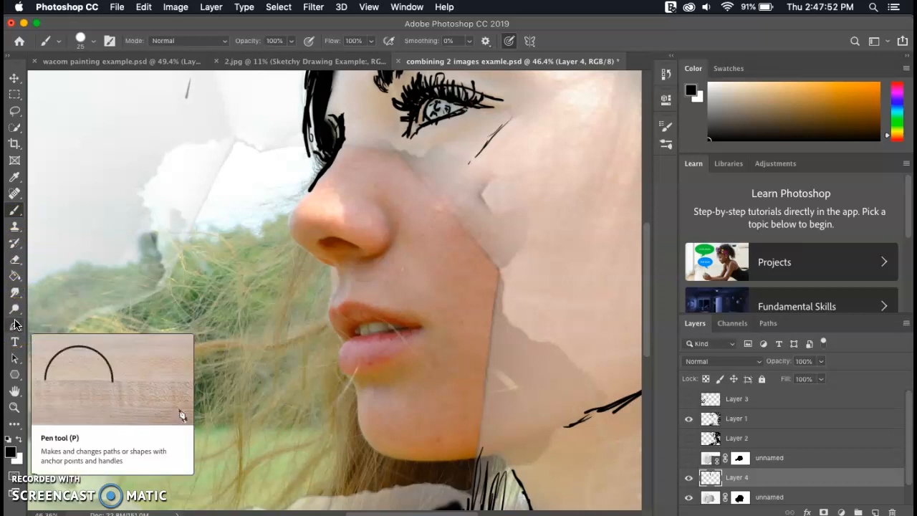
{"action": "left_click", "coordinate": [15, 260]}
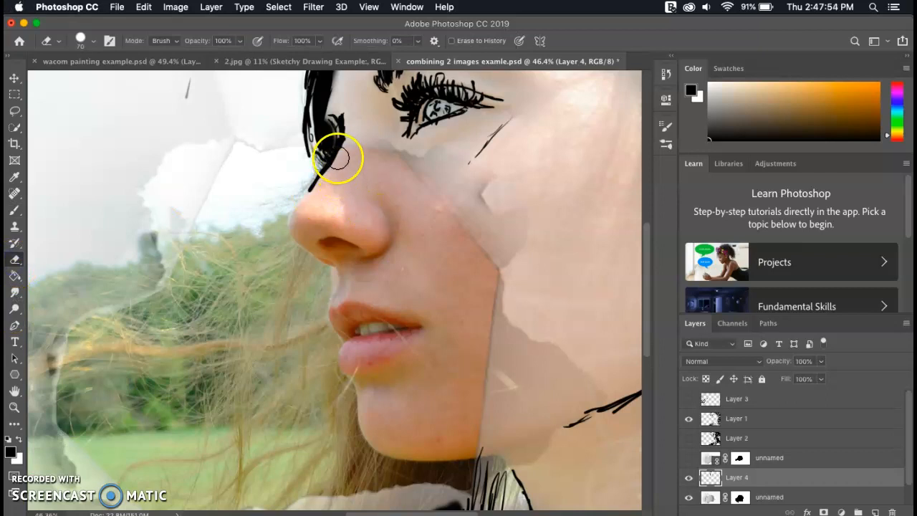
{"action": "left_click_drag", "start_coordinate": [323, 172], "coordinate": [311, 161]}
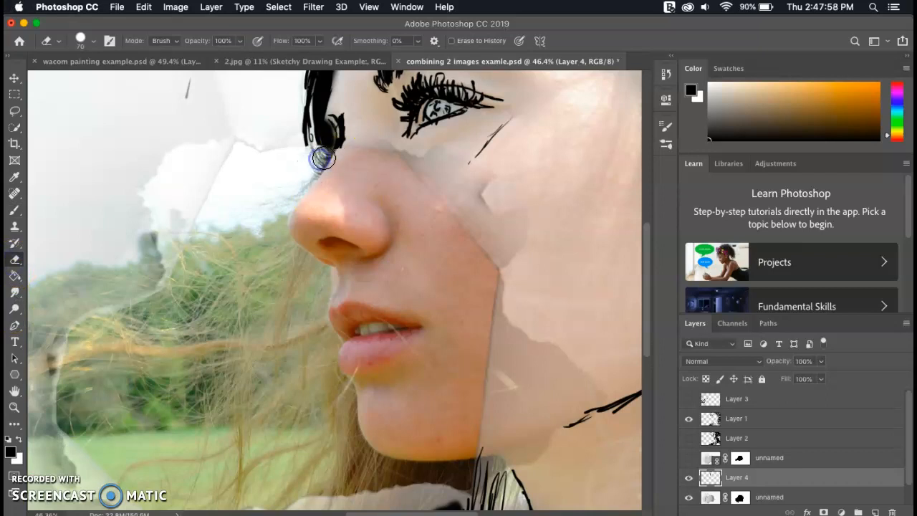
{"action": "key", "text": "super+minus"}
{"action": "key", "text": "super+minus"}
{"action": "key", "text": "super+minus"}
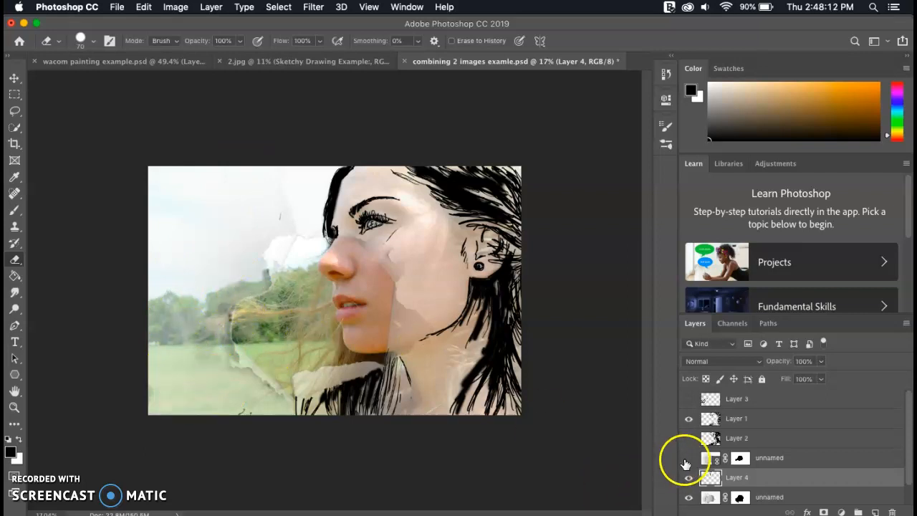
Step: Show the tree and field sketch on Layer 3
{"action": "left_click", "coordinate": [688, 399]}
{"action": "left_click", "coordinate": [687, 399]}
{"action": "left_click", "coordinate": [687, 400]}
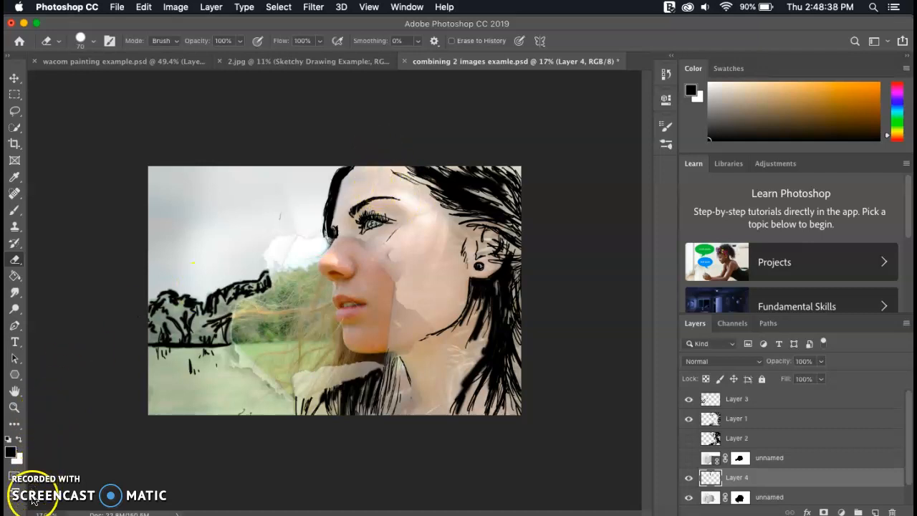
Step: Set the opacity of the visible masked paper layer below Layer 4 back to 100%
{"action": "left_click", "coordinate": [750, 462]}
{"action": "left_click", "coordinate": [766, 497]}
{"action": "left_click", "coordinate": [821, 361]}
{"action": "left_click_drag", "start_coordinate": [822, 379], "coordinate": [871, 379]}
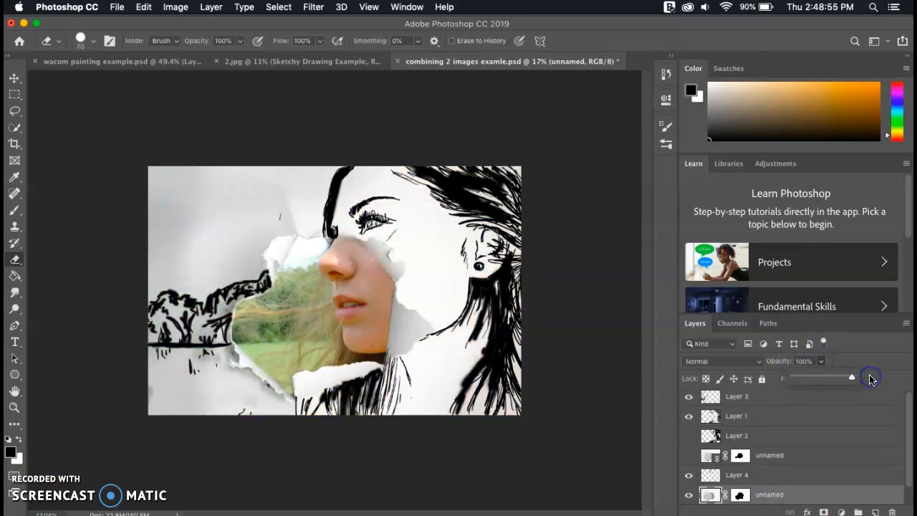
Step: Toggle the visibility of Layer 2 to compare its face shading and leave it shown
{"action": "mouse_move", "coordinate": [427, 320]}
{"action": "left_mouse_down"}
{"action": "mouse_move", "coordinate": [467, 285]}
{"action": "mouse_move", "coordinate": [455, 229]}
{"action": "mouse_move", "coordinate": [432, 359]}
{"action": "mouse_move", "coordinate": [407, 230]}
{"action": "mouse_move", "coordinate": [469, 328]}
{"action": "mouse_move", "coordinate": [466, 226]}
{"action": "mouse_move", "coordinate": [490, 323]}
{"action": "left_mouse_up"}
{"action": "left_click", "coordinate": [688, 436]}
{"action": "left_click", "coordinate": [688, 436]}
{"action": "left_click", "coordinate": [687, 436]}
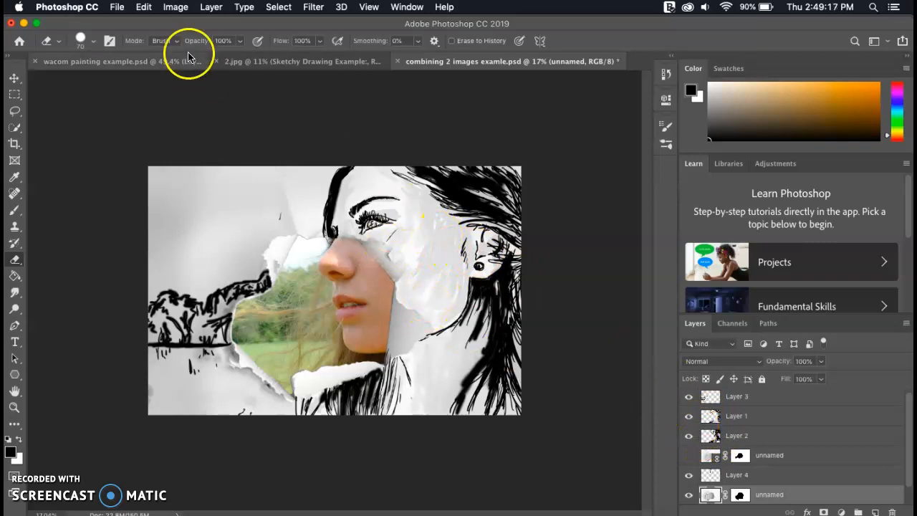
Step: Lower the Eraser opacity to 45%, and set the Brush tool's opacity to 26%
{"action": "left_click", "coordinate": [240, 40]}
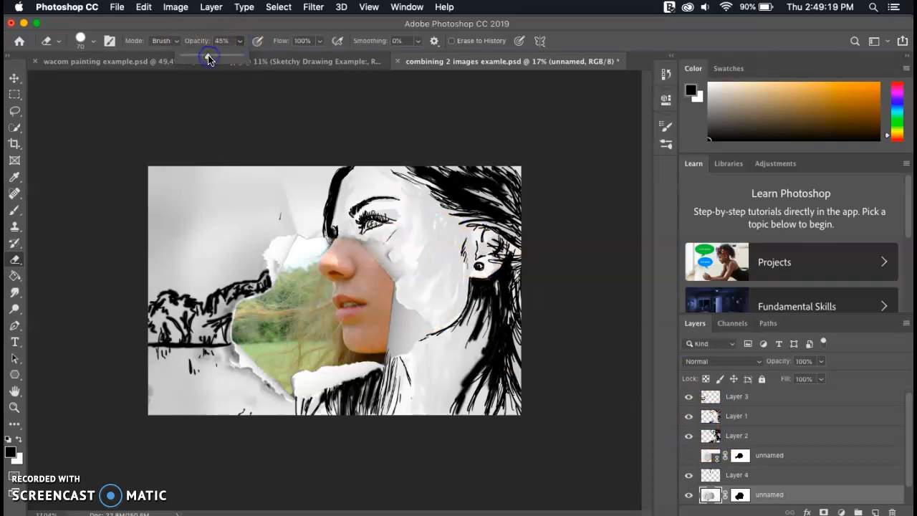
{"action": "left_click", "coordinate": [10, 213]}
{"action": "left_click_drag", "start_coordinate": [290, 41], "coordinate": [248, 59]}
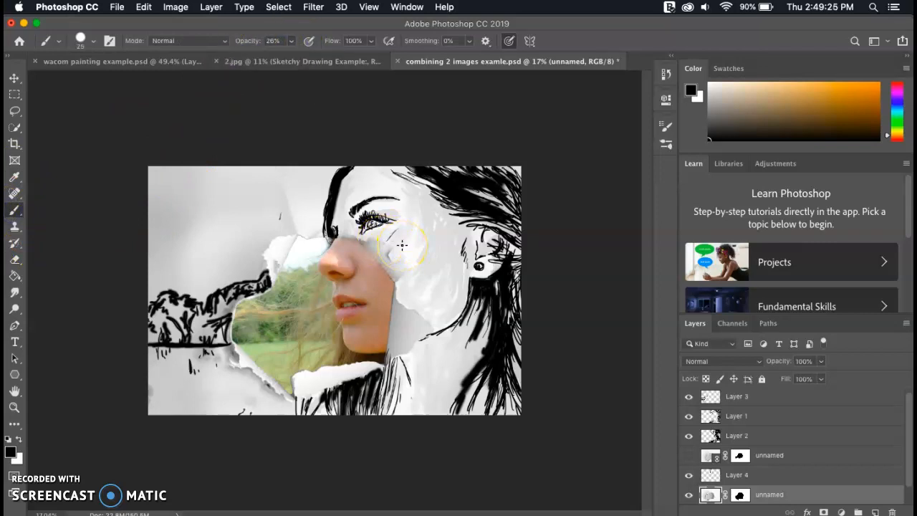
Step: Try a translucent shading stroke on the cheek with a hard 175 px brush and undo it
{"action": "left_click_drag", "start_coordinate": [423, 244], "coordinate": [426, 223]}
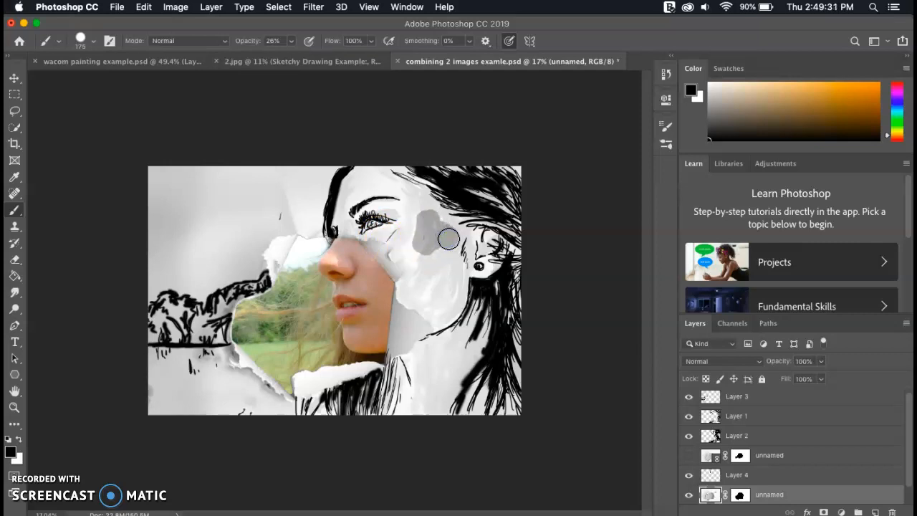
{"action": "key", "text": "super+z"}
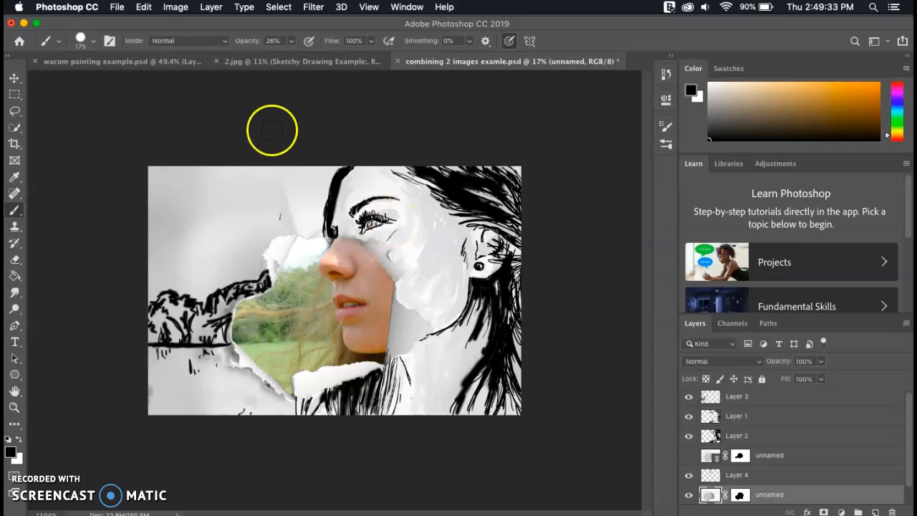
Step: Switch to the soft round brush tip with 0% hardness, keep 26% opacity, and enlarge it to 70 px
{"action": "left_click", "coordinate": [108, 41]}
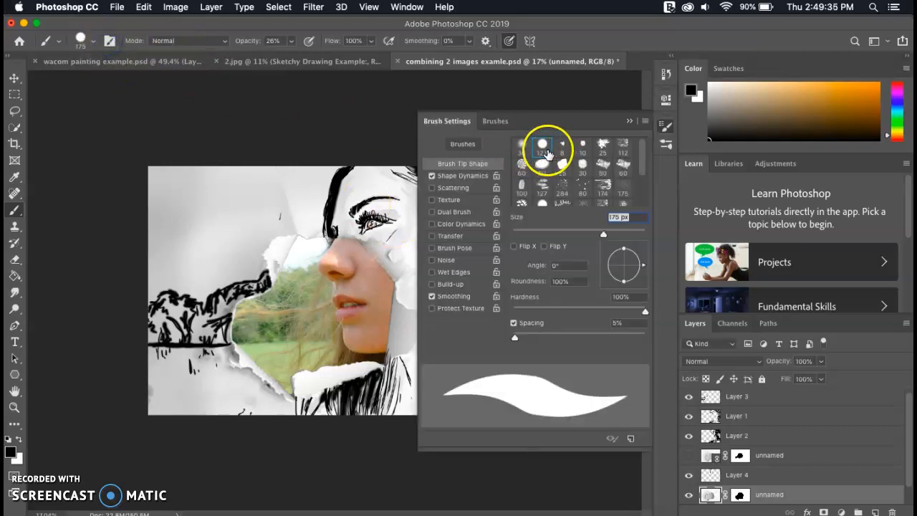
{"action": "left_click", "coordinate": [522, 148]}
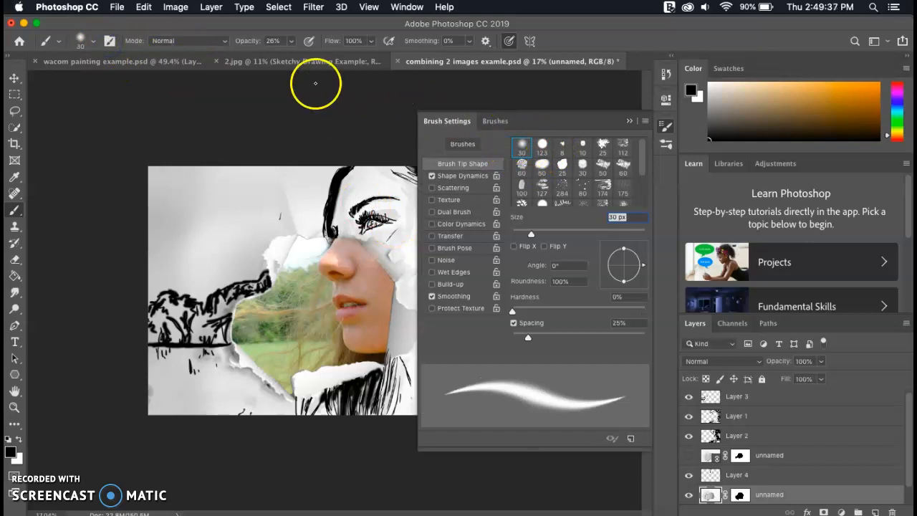
{"action": "left_click", "coordinate": [290, 43]}
{"action": "left_click", "coordinate": [303, 81]}
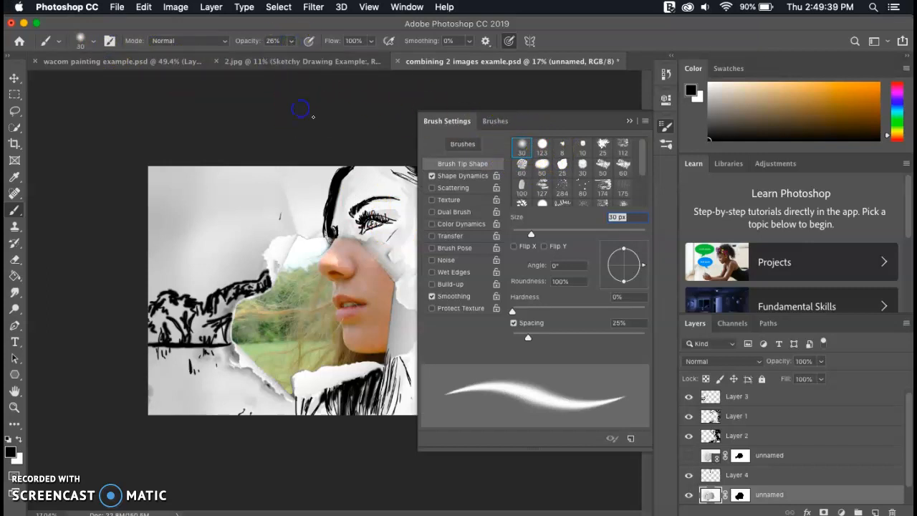
{"action": "left_click_drag", "start_coordinate": [332, 189], "coordinate": [347, 169]}
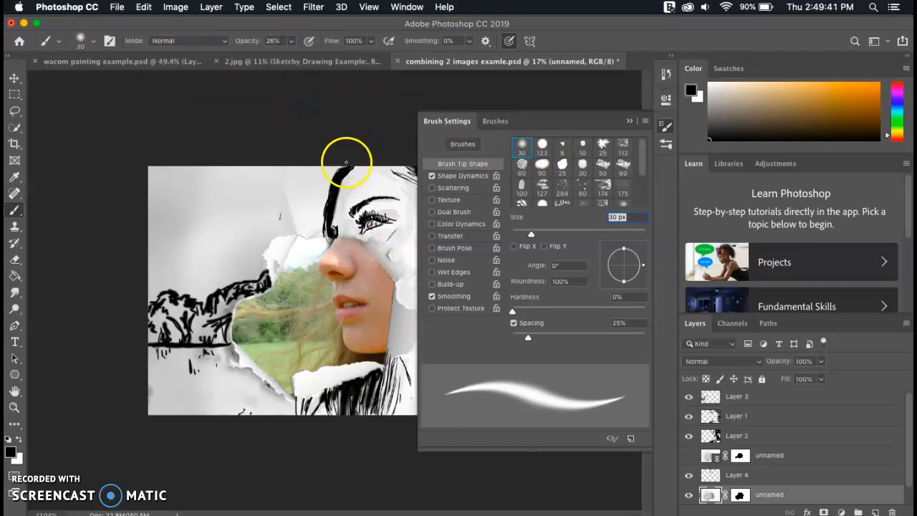
{"action": "left_click", "coordinate": [629, 121]}
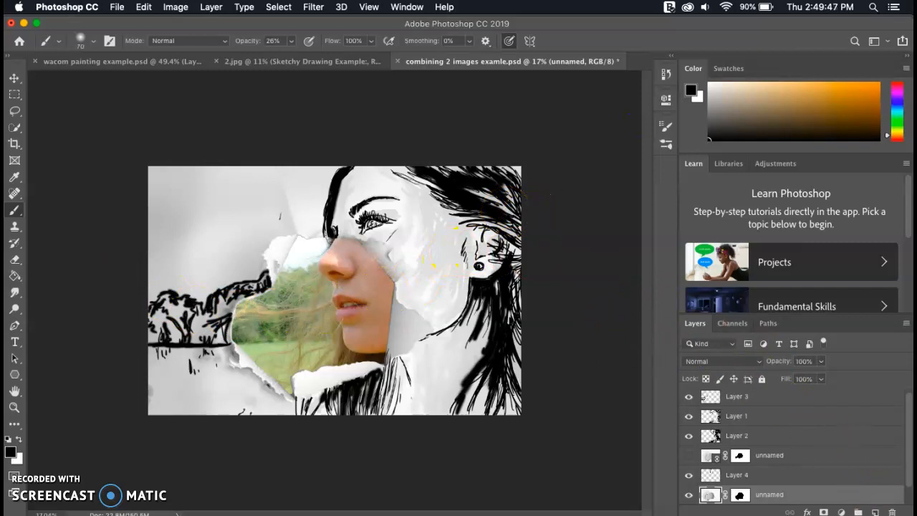
Step: On a new layer directly above the paper layer, paint soft shading strokes on the cheek and set the layer's opacity to 16%
{"action": "left_click", "coordinate": [874, 511]}
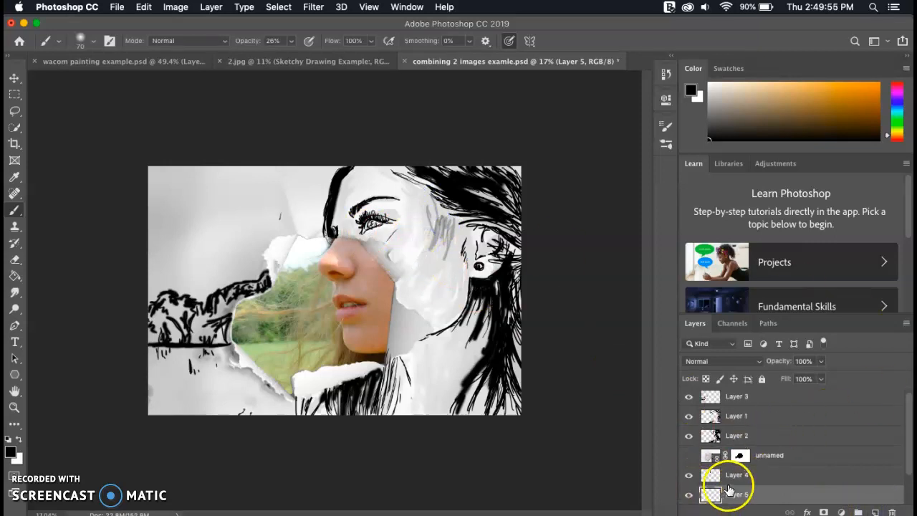
{"action": "left_click", "coordinate": [821, 360]}
{"action": "left_click_drag", "start_coordinate": [801, 377], "coordinate": [792, 379]}
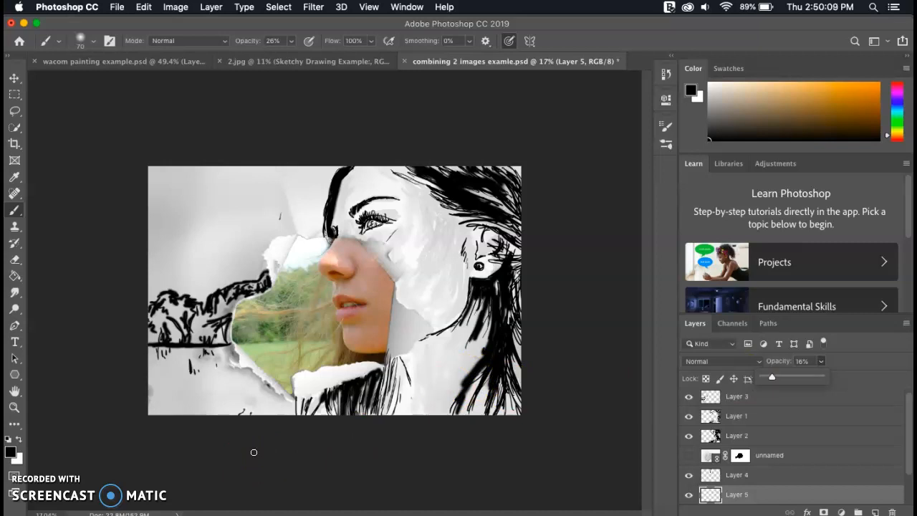
{"action": "left_click", "coordinate": [249, 370]}
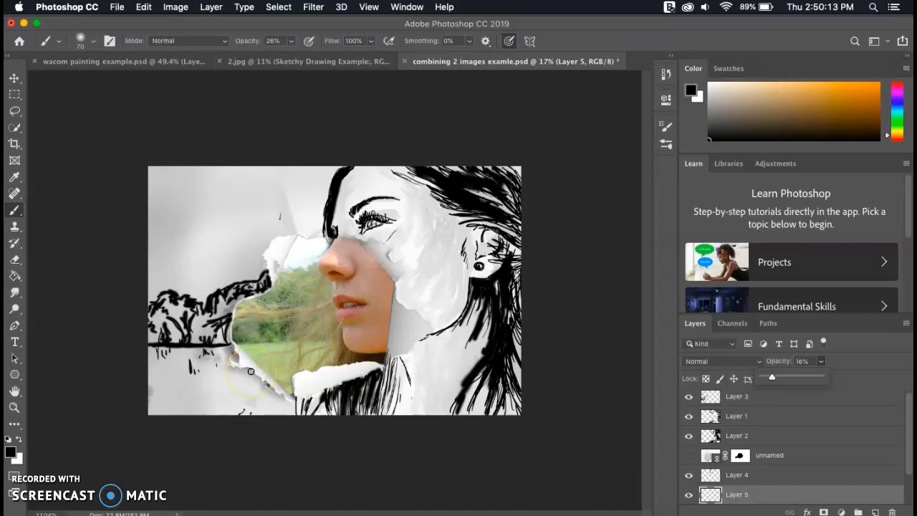